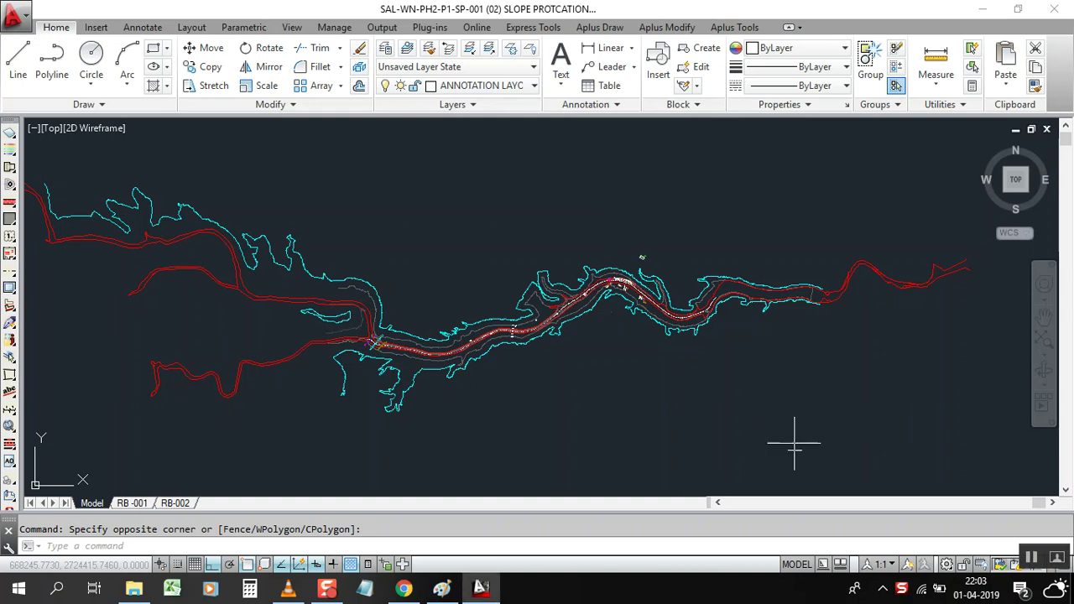
Step: Zoom in and out around the road drawing to inspect it
scroll(646, 281, down, 3)
scroll(646, 281, up, 5)
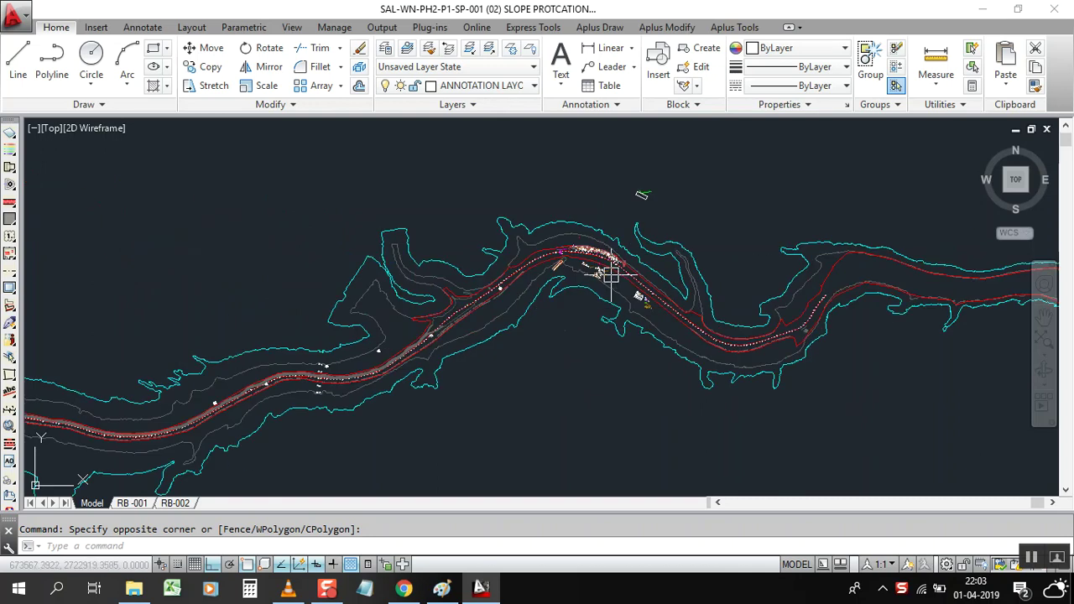
scroll(642, 293, up, 2)
scroll(805, 315, down, 5)
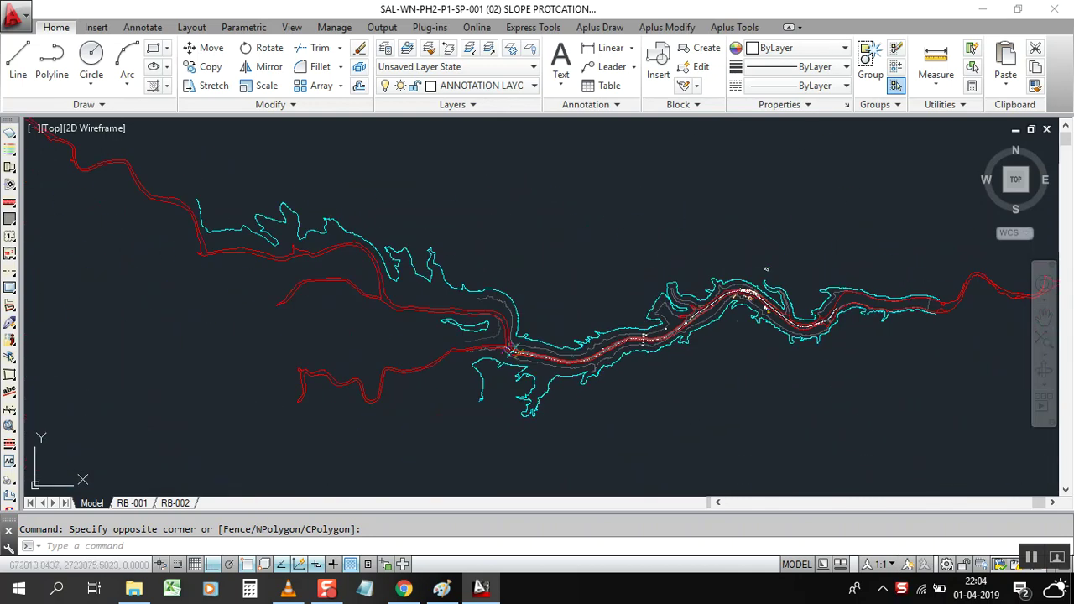
scroll(503, 348, down, 2)
scroll(461, 312, up, 3)
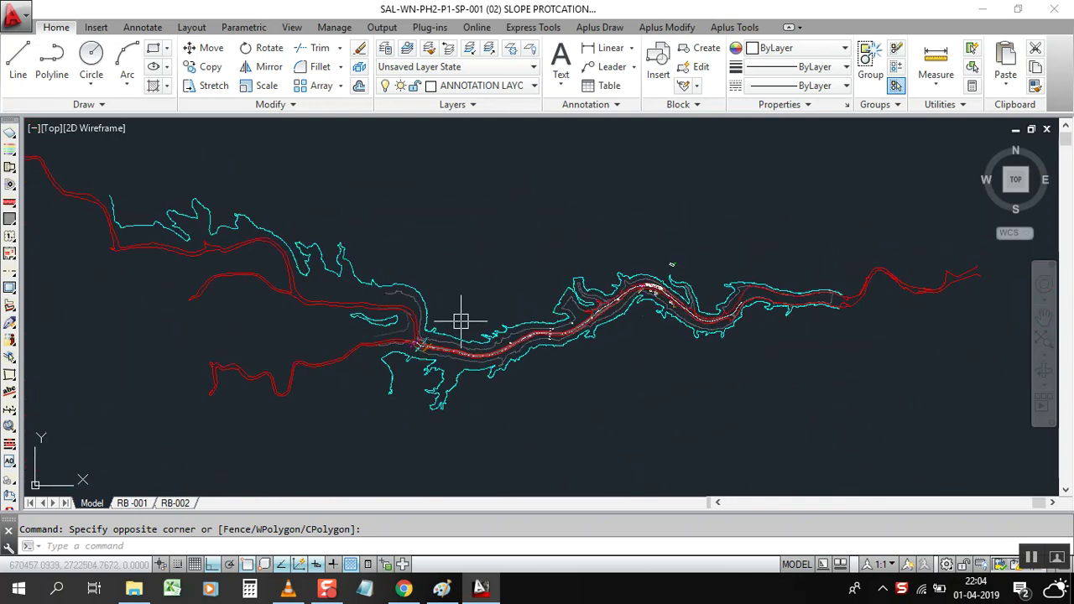
scroll(511, 369, down, 1)
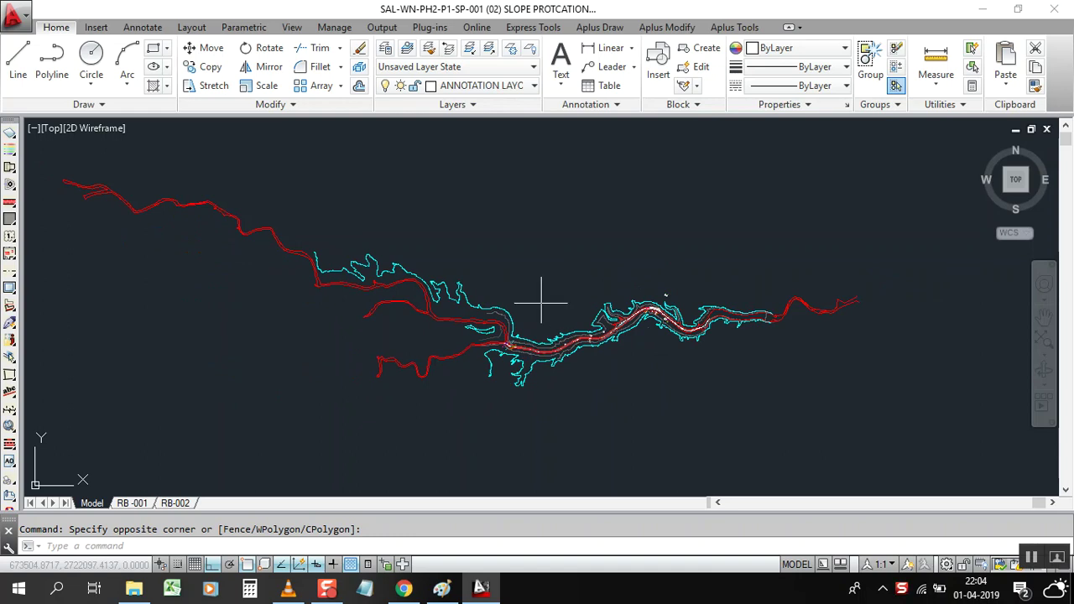
scroll(541, 301, down, 1)
scroll(515, 321, up, 2)
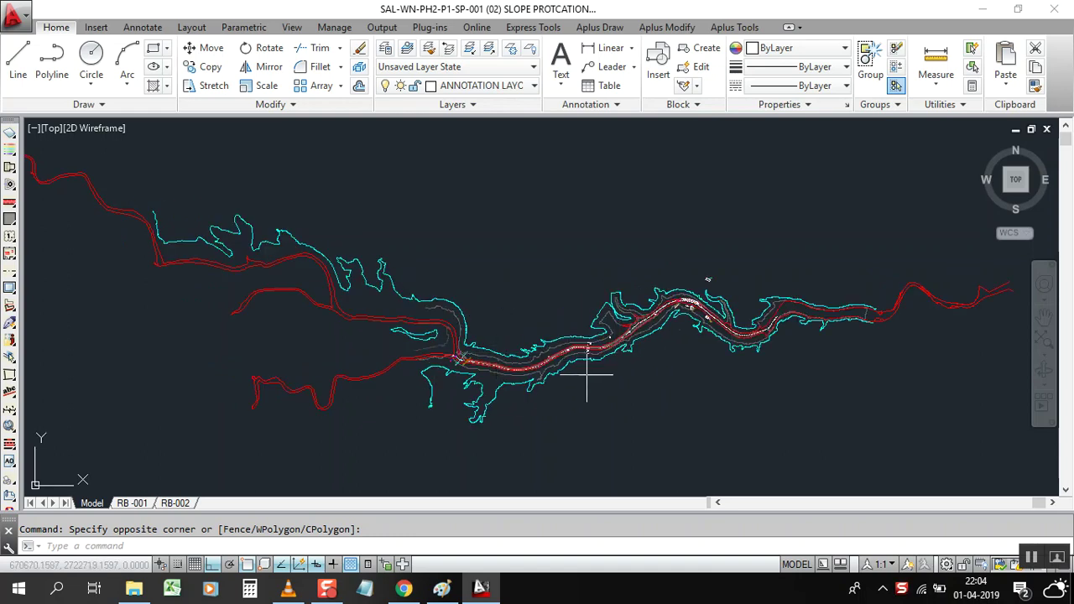
scroll(589, 356, up, 4)
scroll(604, 336, up, 1)
scroll(628, 372, down, 2)
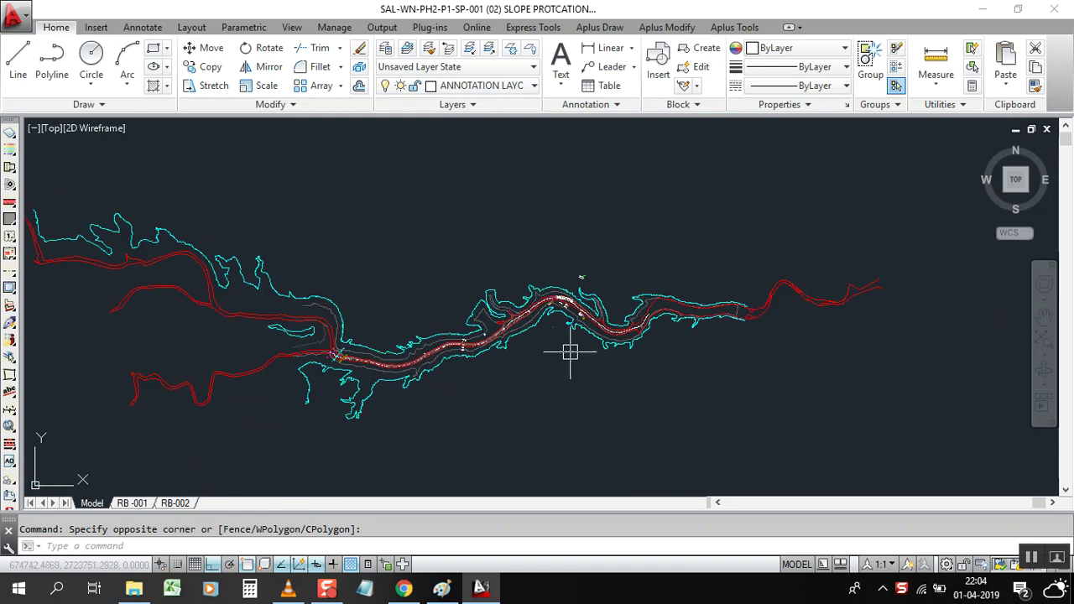
scroll(578, 335, up, 3)
scroll(672, 267, up, 3)
scroll(667, 266, up, 2)
scroll(688, 293, down, 7)
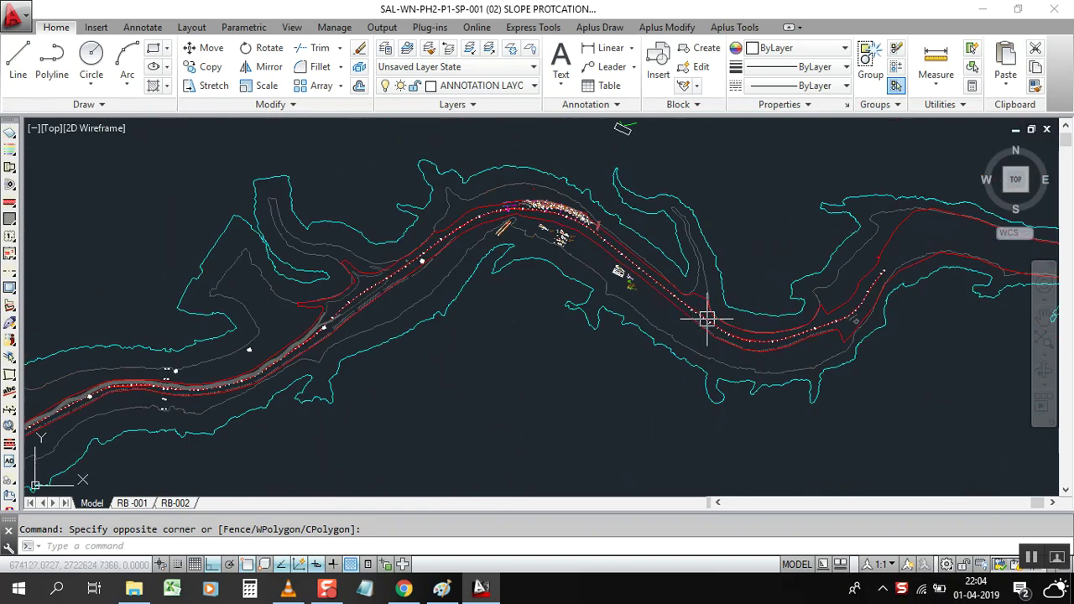
scroll(570, 302, down, 2)
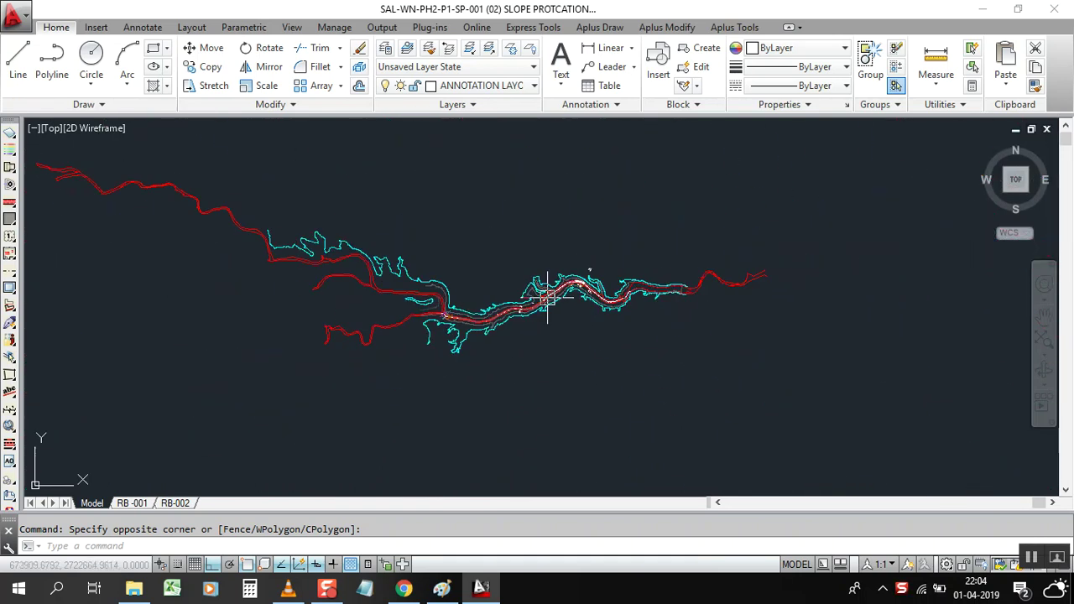
scroll(557, 298, up, 1)
scroll(638, 353, up, 3)
scroll(663, 362, down, 3)
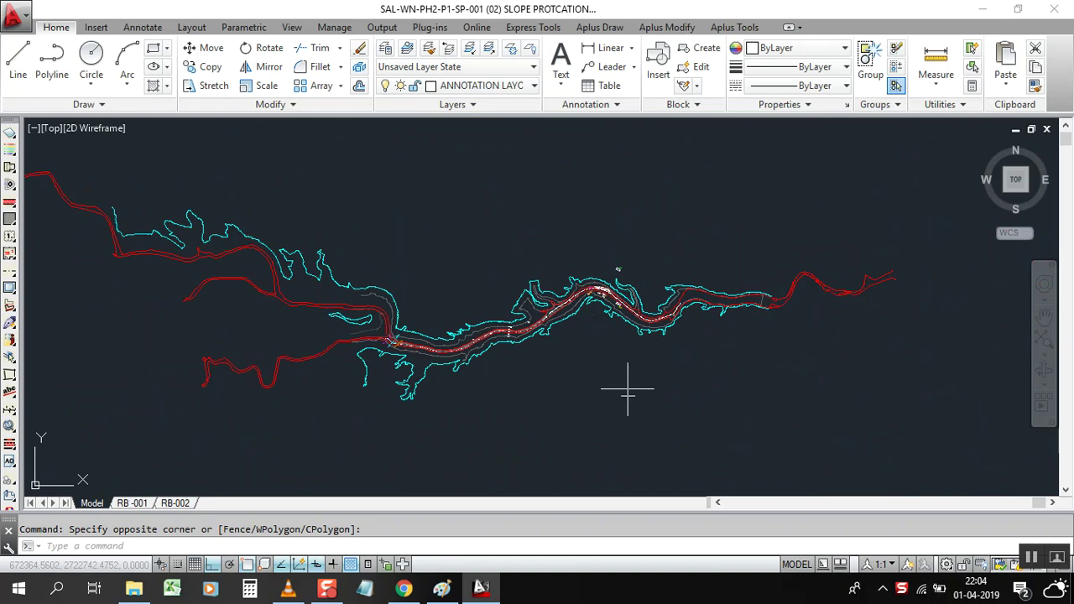
Step: Click a few points in the drawing area
click(566, 227)
click(567, 228)
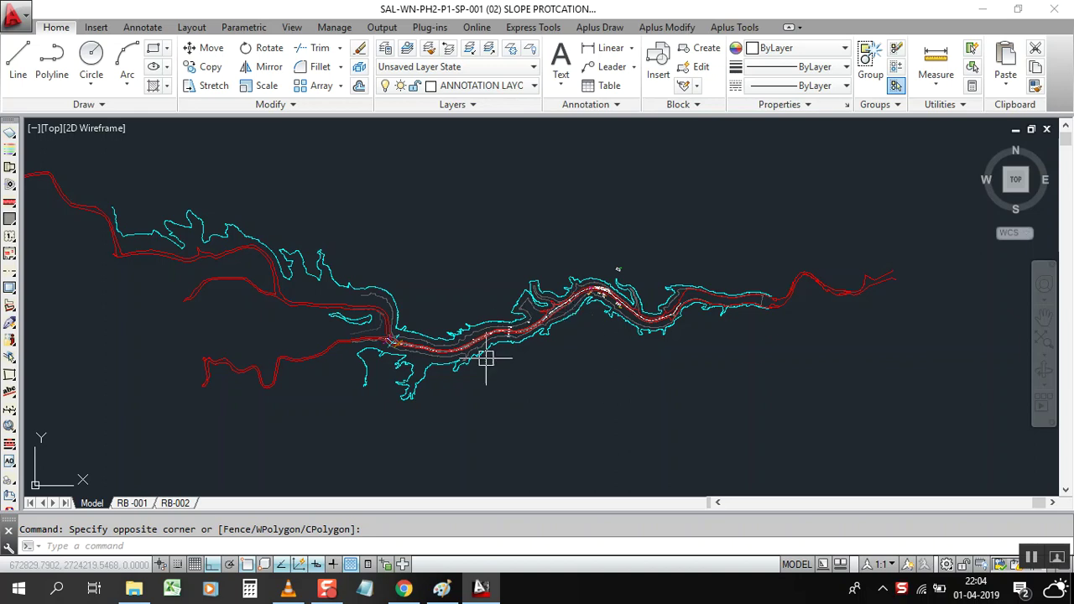
click(589, 347)
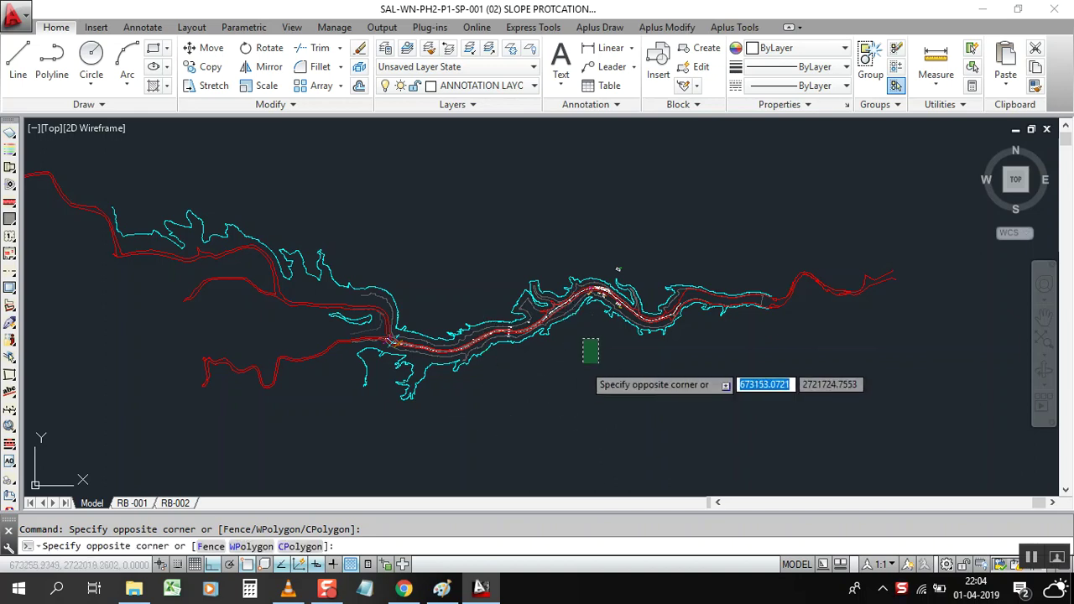
click(585, 364)
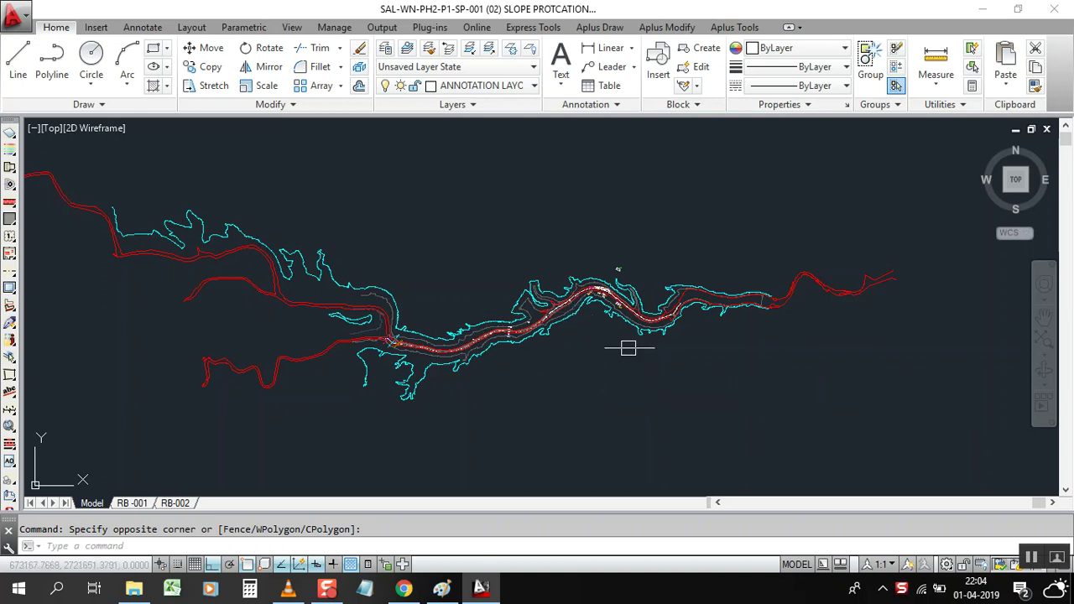
click(574, 374)
click(552, 394)
Step: Open Plot, dismiss the plotter warning, pick ISO A0 paper, then close without plotting
key(ctrl+p)
click(666, 333)
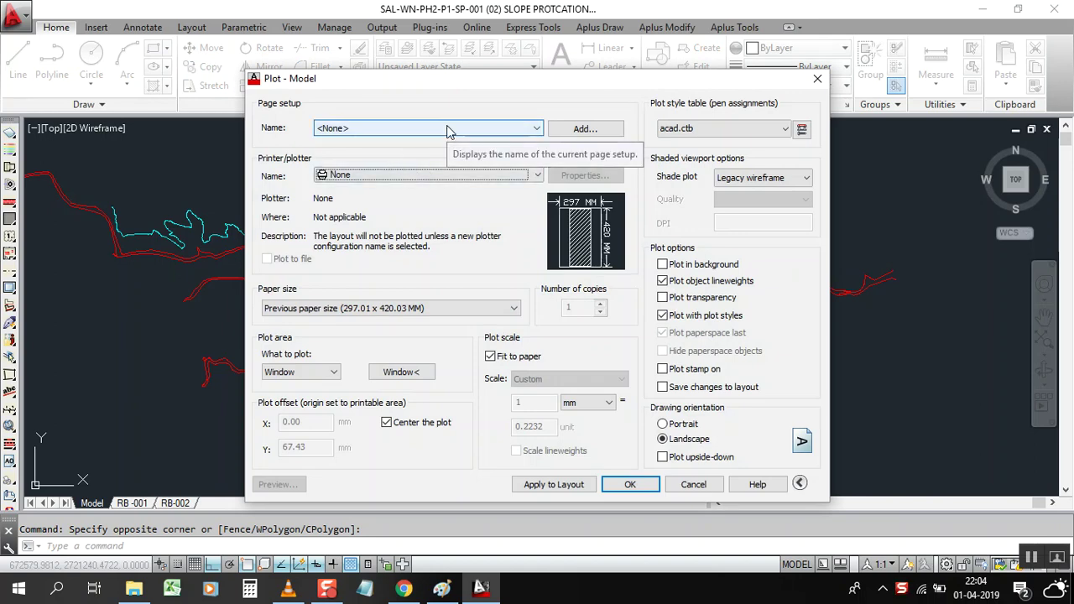
click(454, 311)
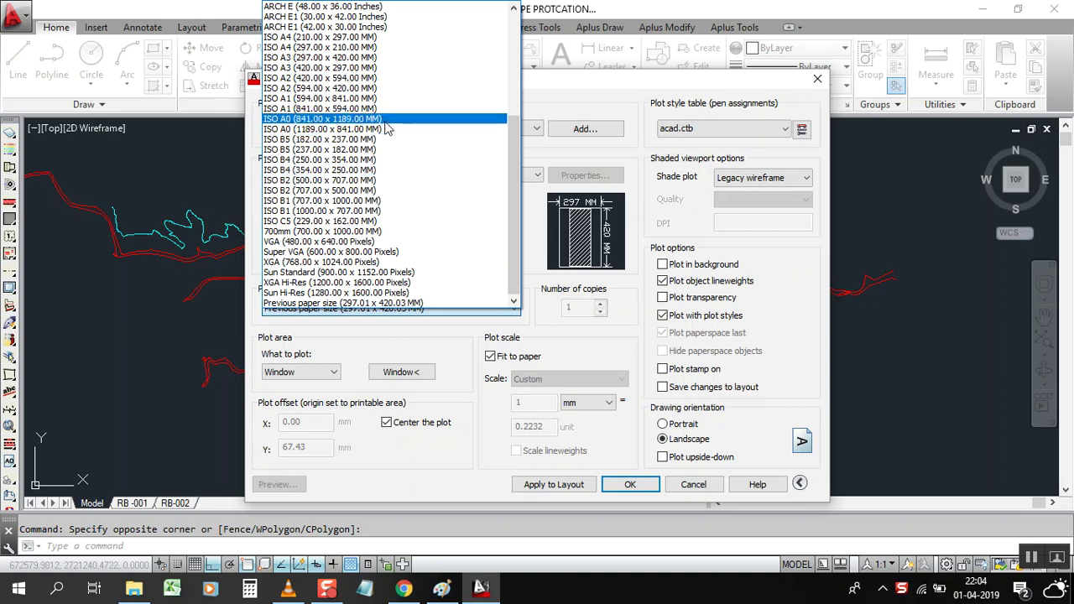
click(386, 130)
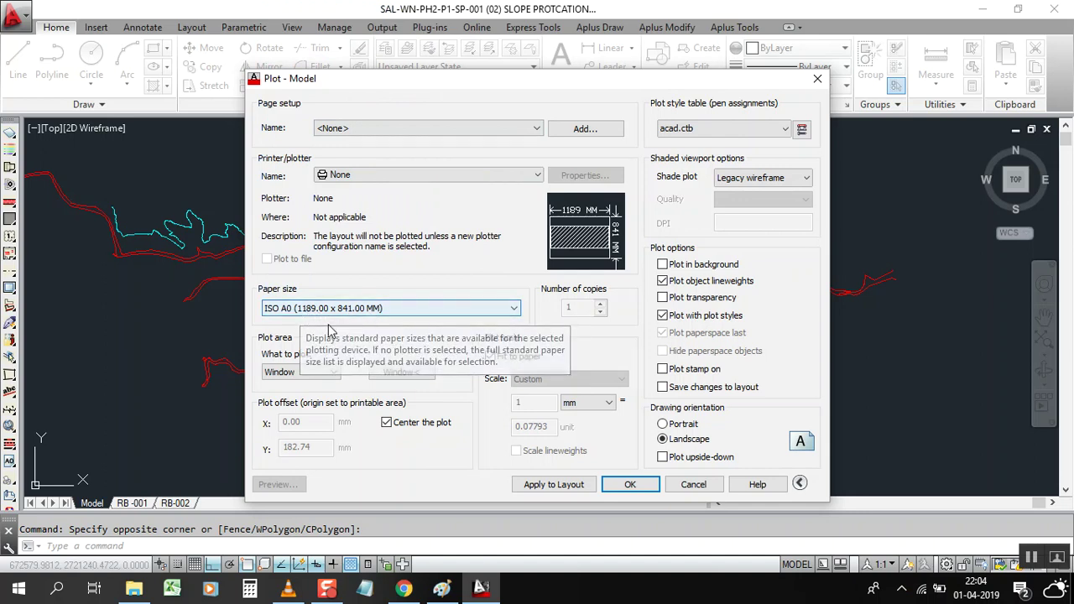
click(817, 78)
Step: Click and zoom in the drawing, then start Plot again with Ctrl+P
click(480, 247)
click(480, 284)
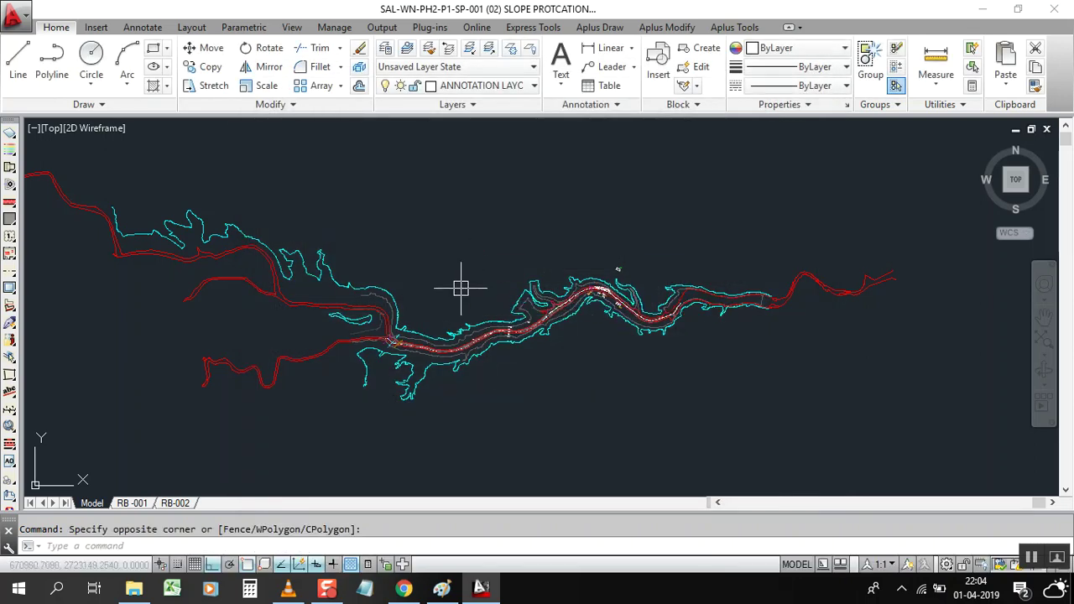
click(607, 357)
click(596, 371)
scroll(503, 251, down, 1)
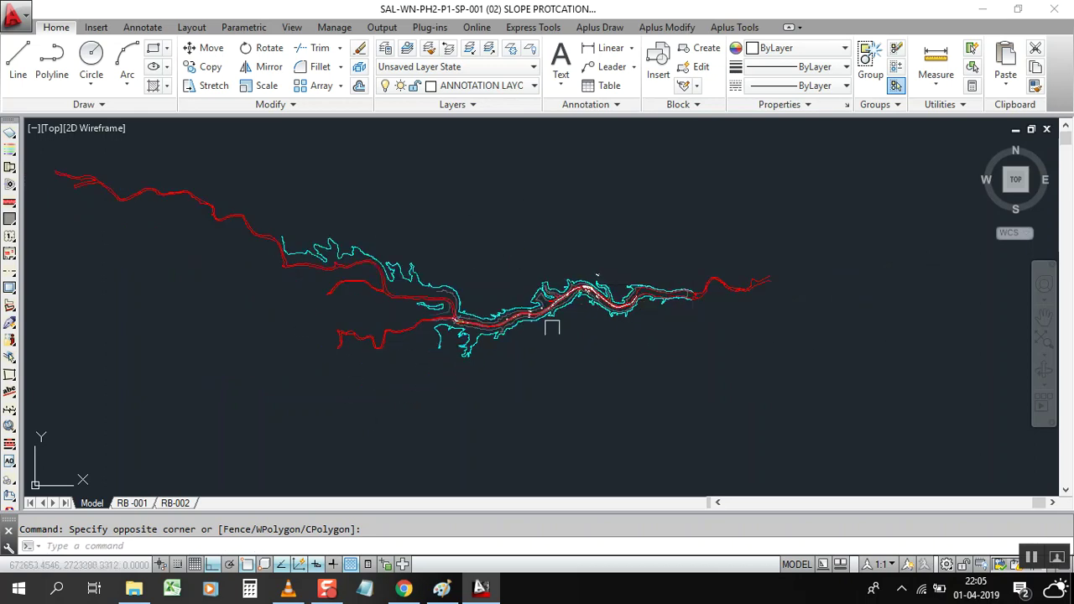
scroll(478, 255, up, 1)
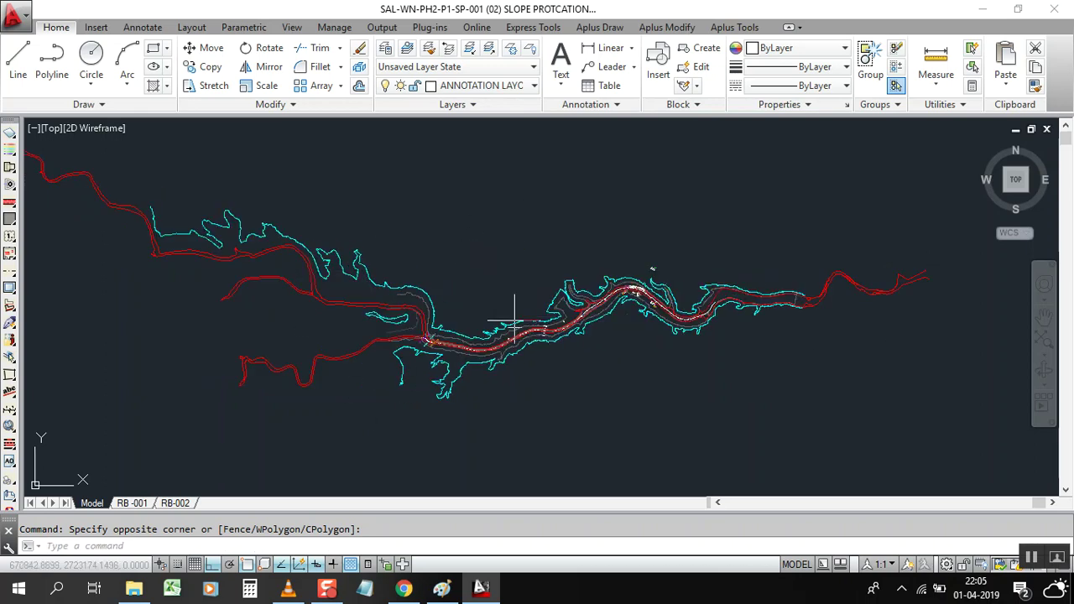
click(505, 244)
click(475, 273)
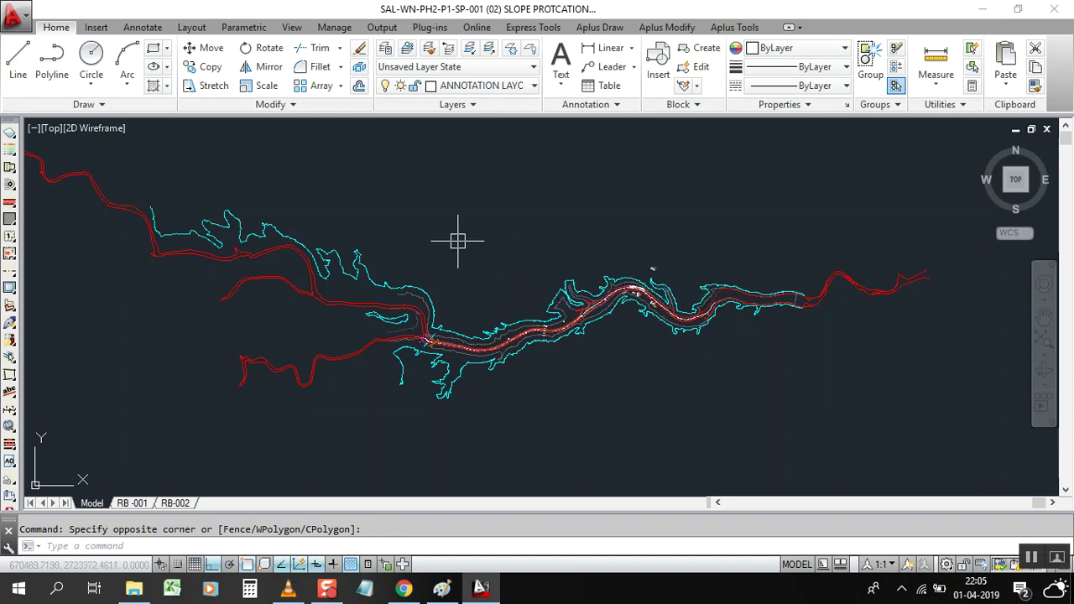
key(ctrl+p)
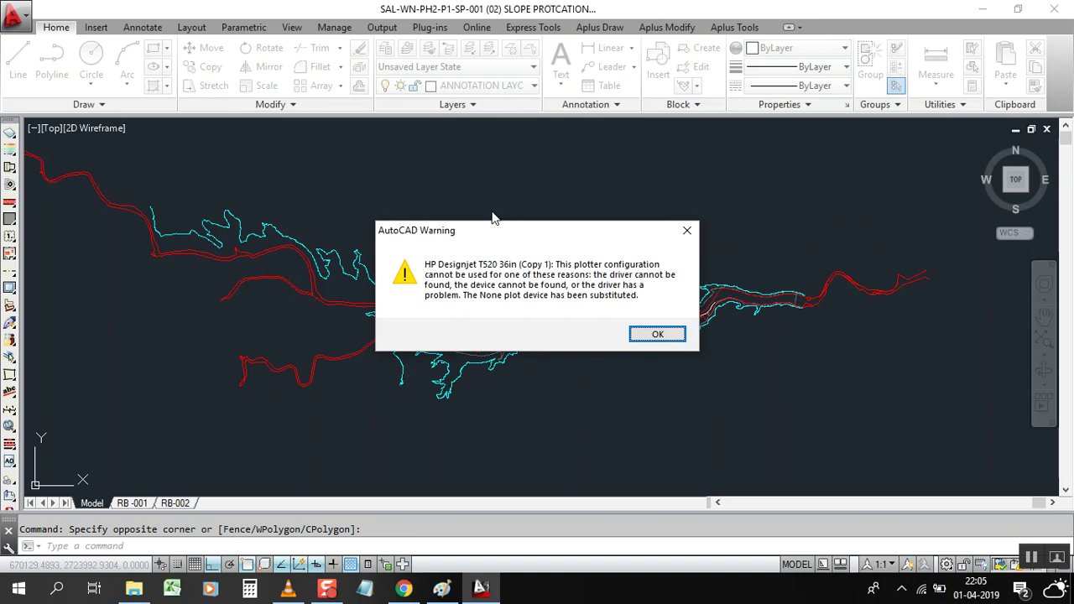
Step: Dismiss the T520 warning and choose HP Designjet T920 HPGL2 as the plotter
click(678, 333)
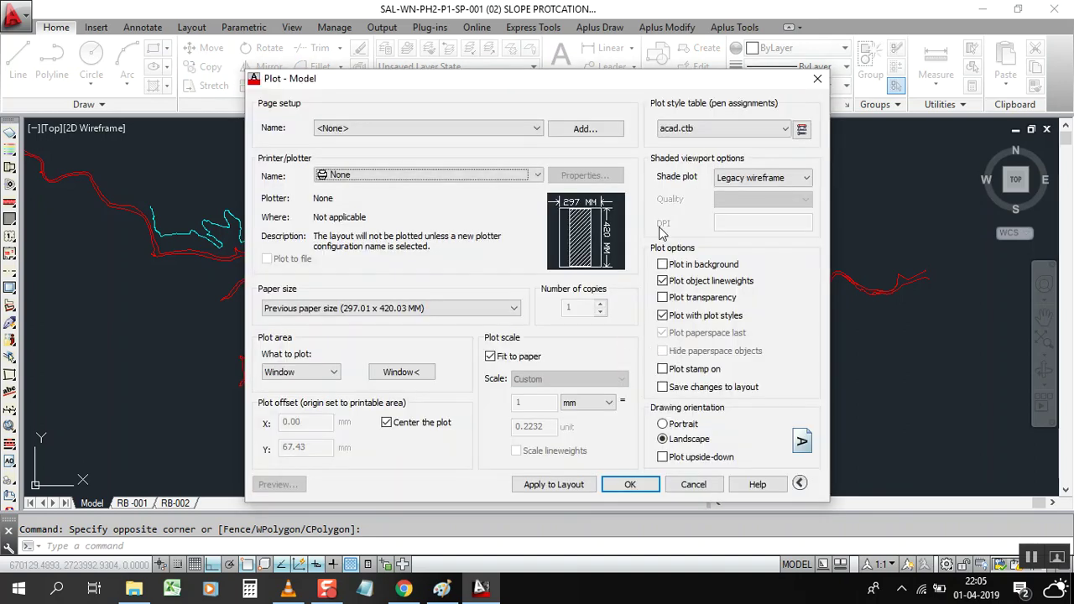
click(442, 175)
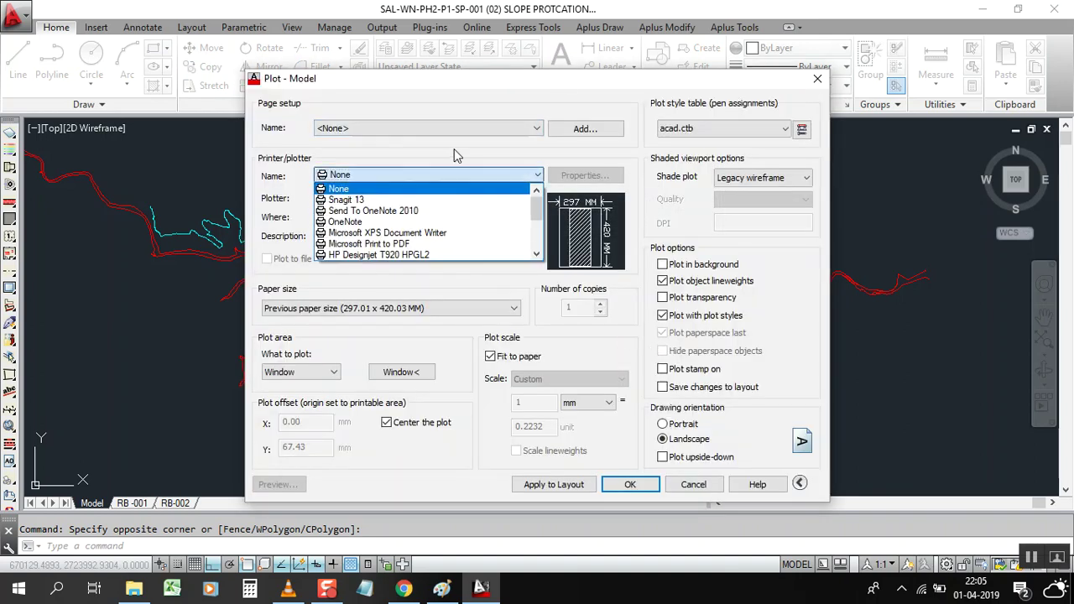
scroll(420, 256, down, 1)
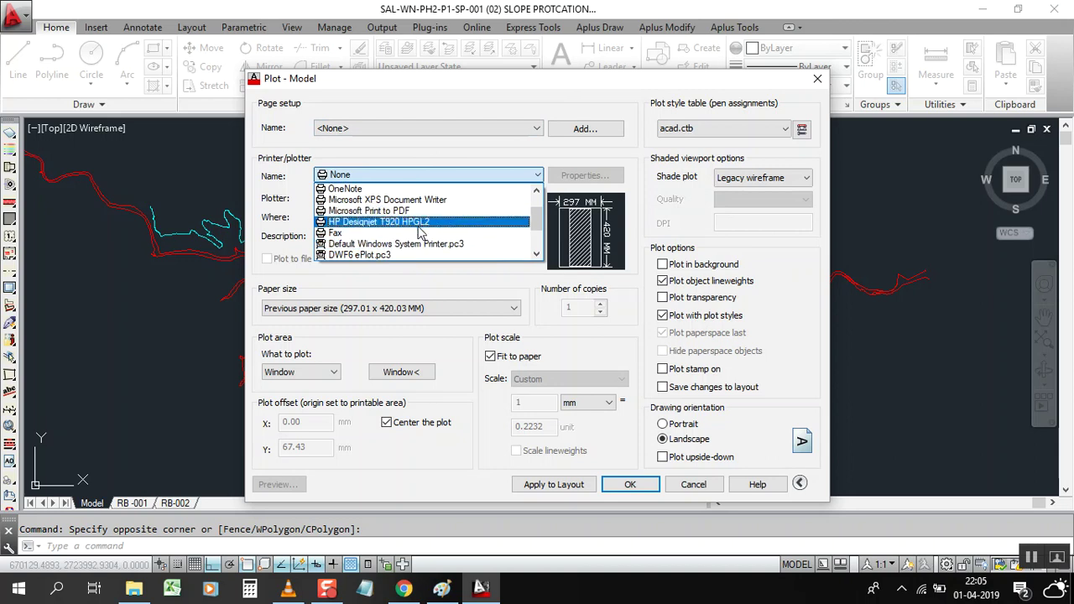
click(419, 218)
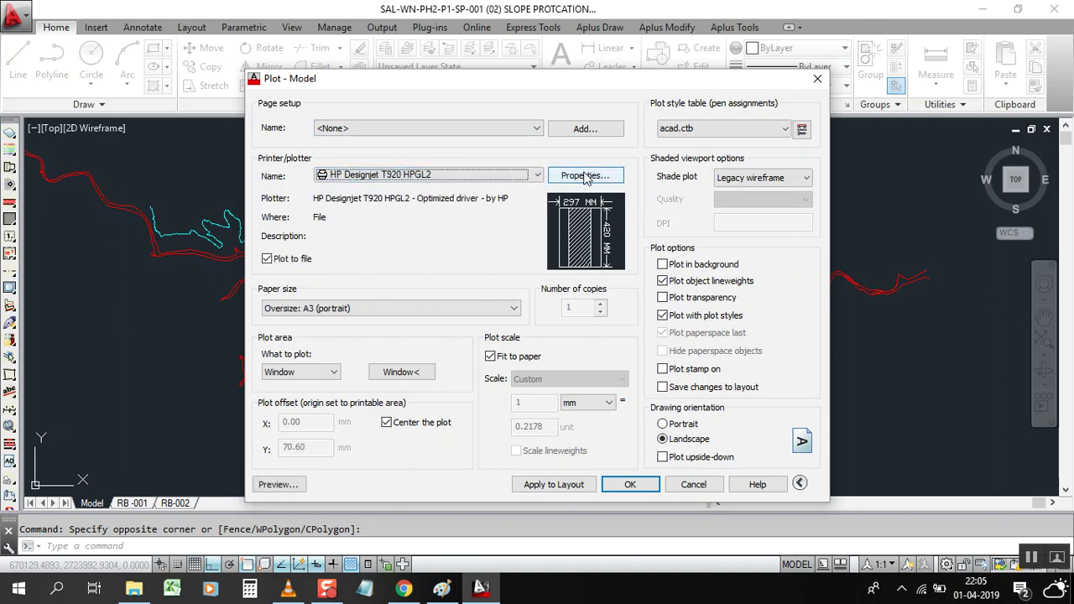
click(587, 174)
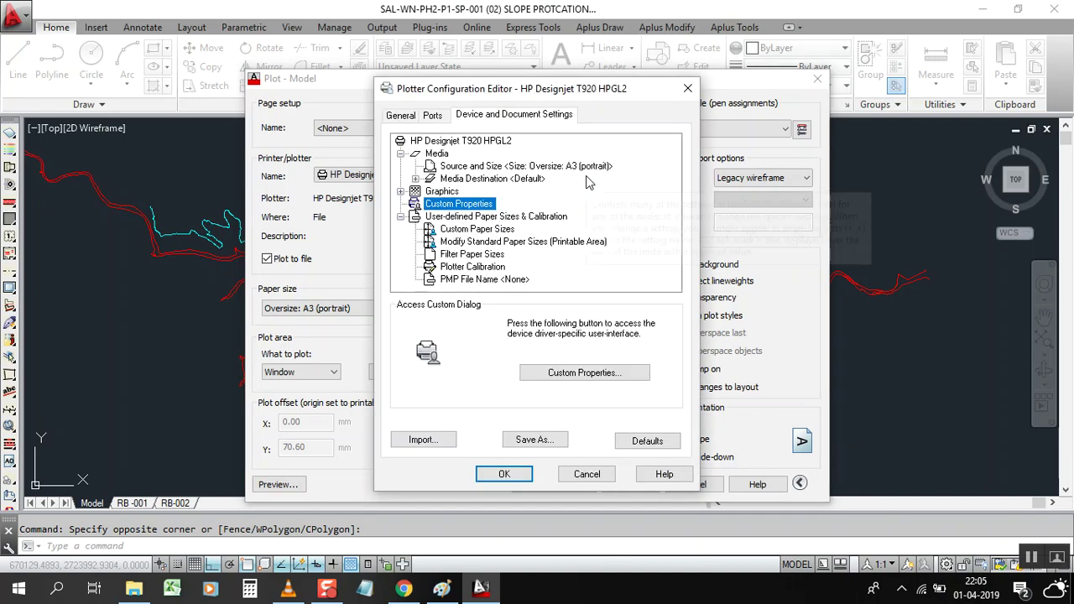
Step: Set the T920 driver's document size to A0 (841.00 x 1189.00 mm)
click(570, 374)
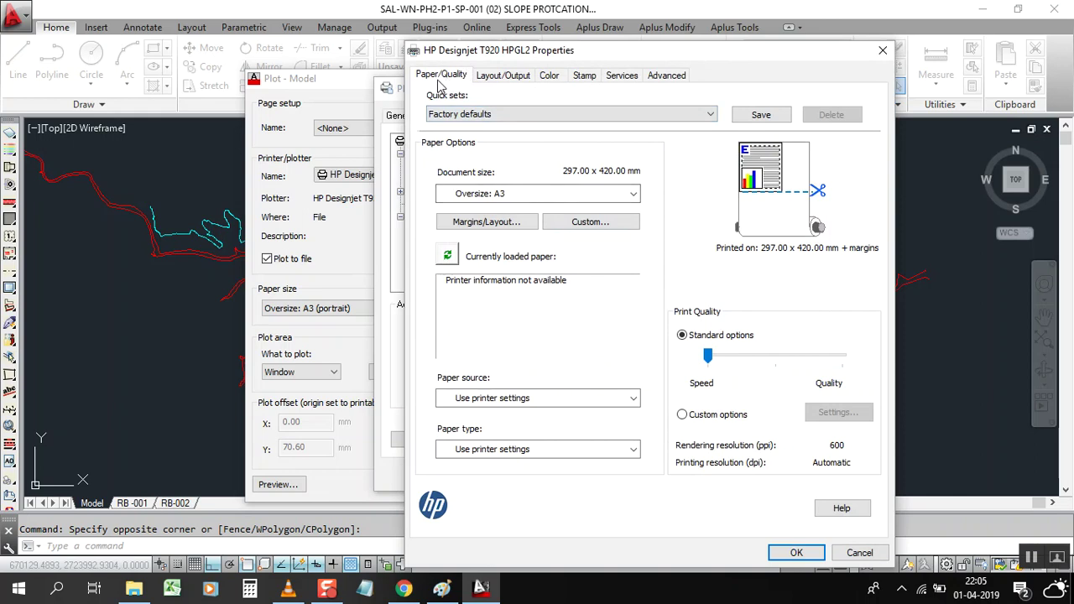
click(517, 194)
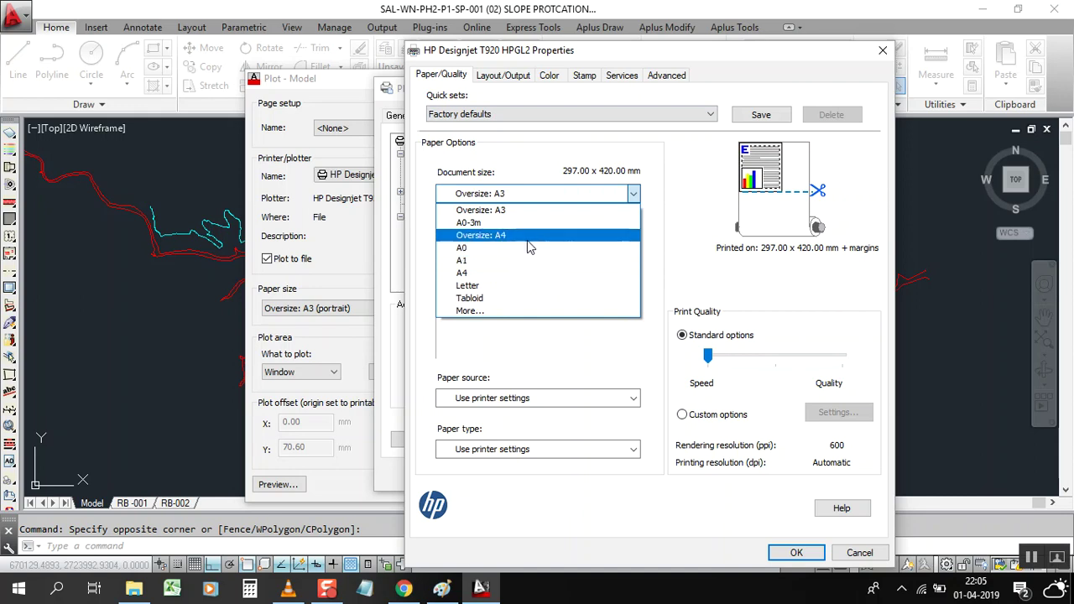
click(520, 247)
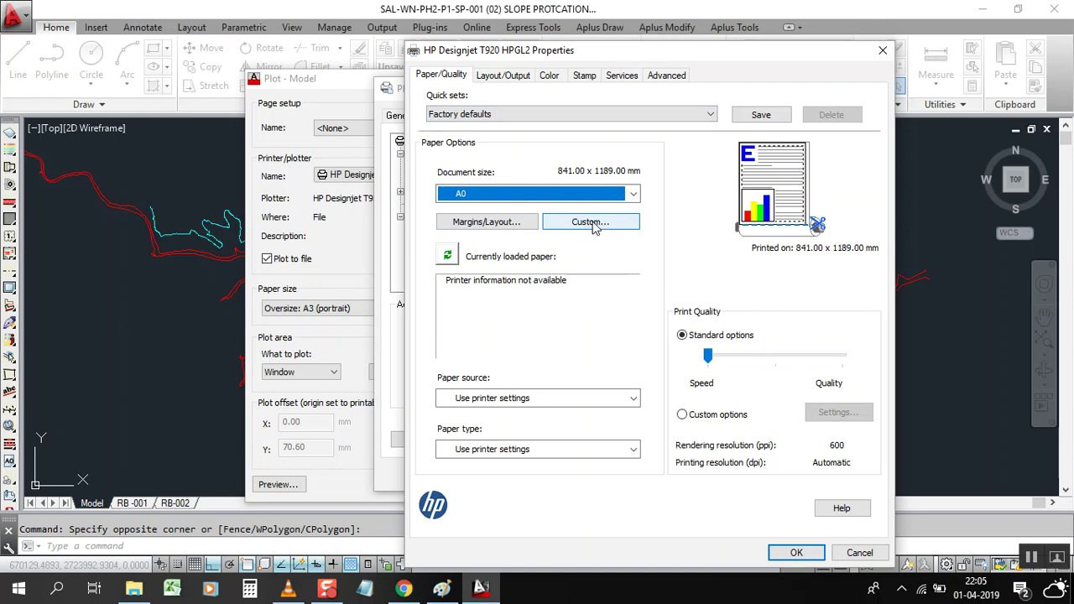
Step: Start a custom paper size in millimetres with an 8000 mm length
click(591, 223)
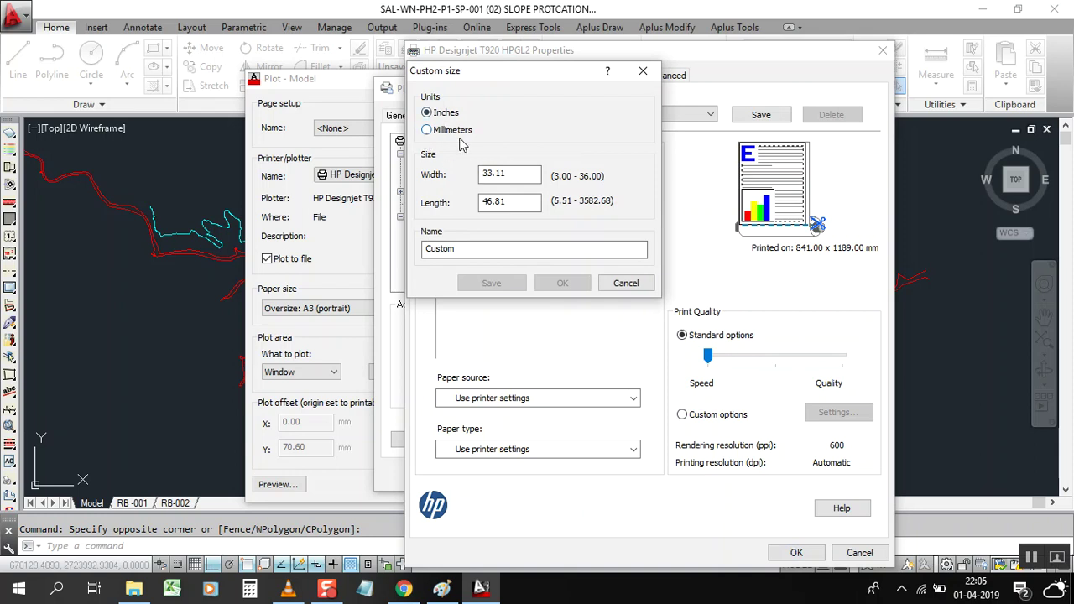
click(427, 130)
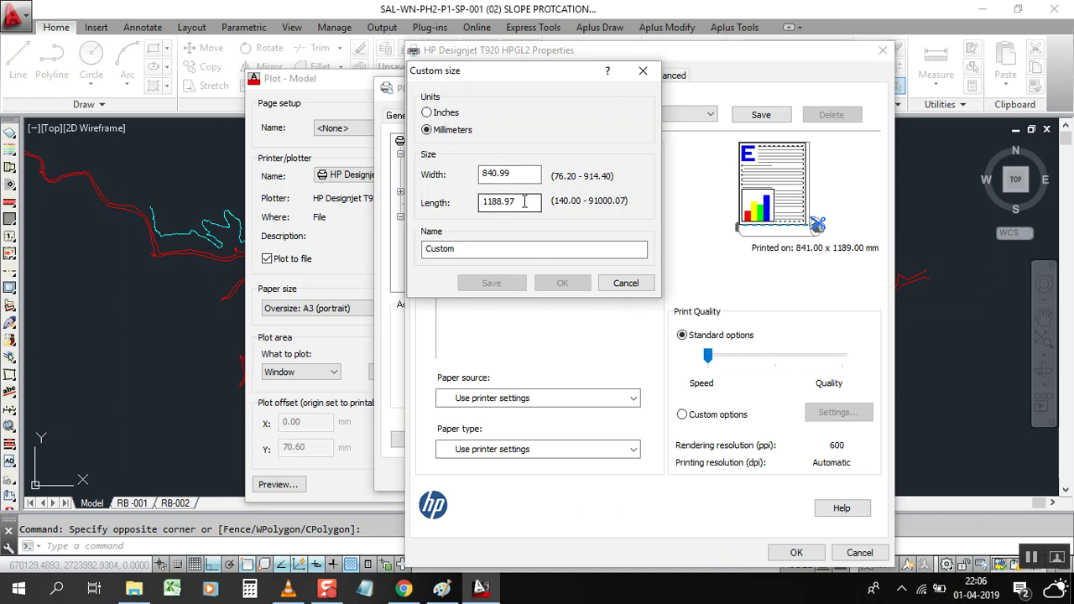
drag(524, 201, 494, 205)
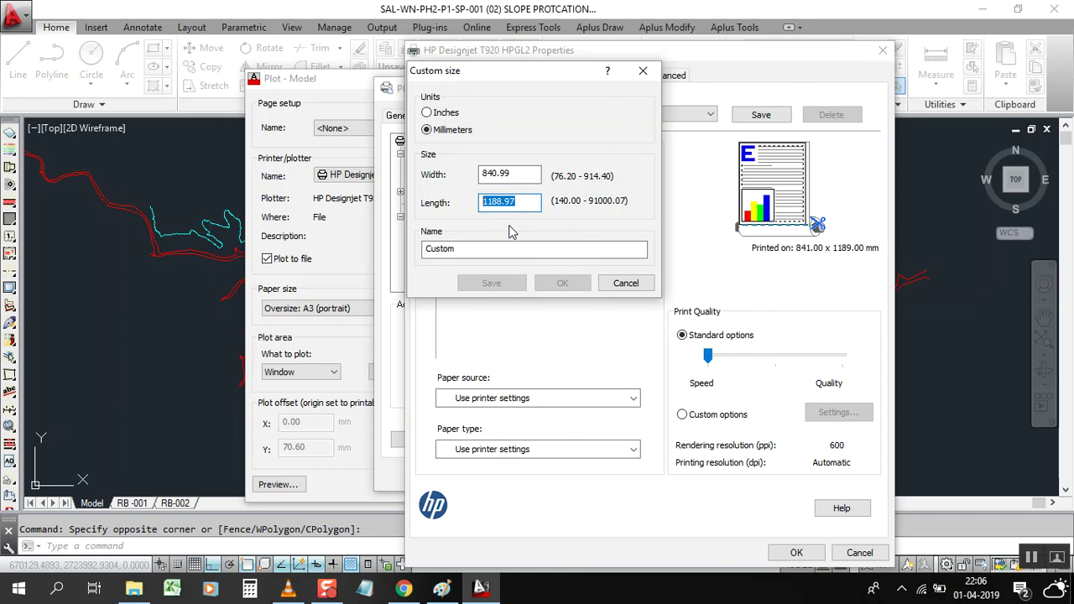
text(6)
key(BackSpace)
key(BackSpace)
text(8)
click(453, 249)
Step: Name the 840.99 x 8000 mm custom size A0-8m and save it
double_click(427, 249)
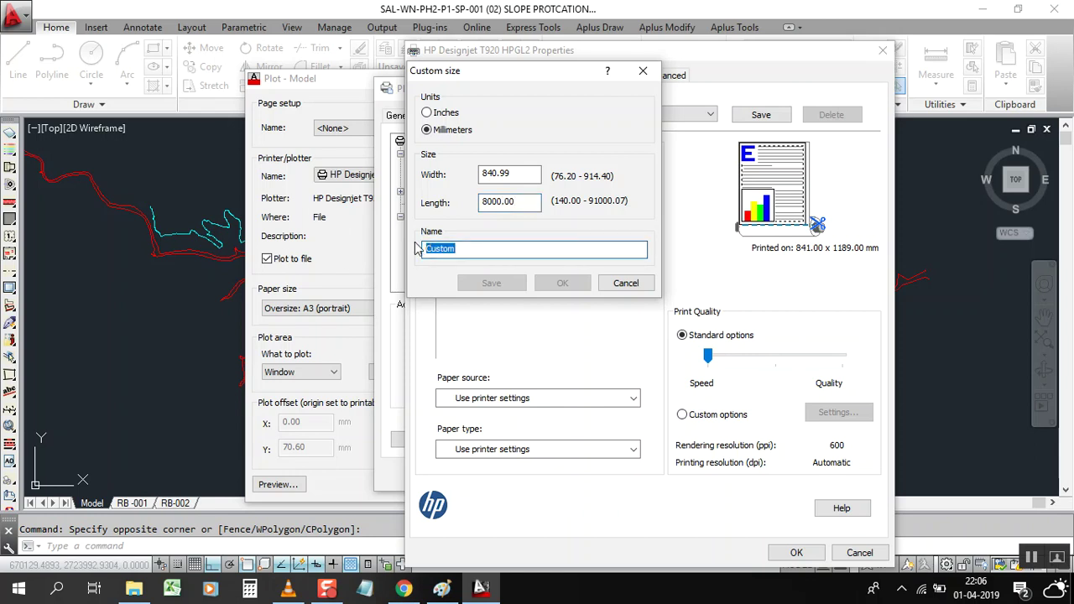
key(BackSpace)
text(a0)
key(BackSpace)
key(BackSpace)
text(A)
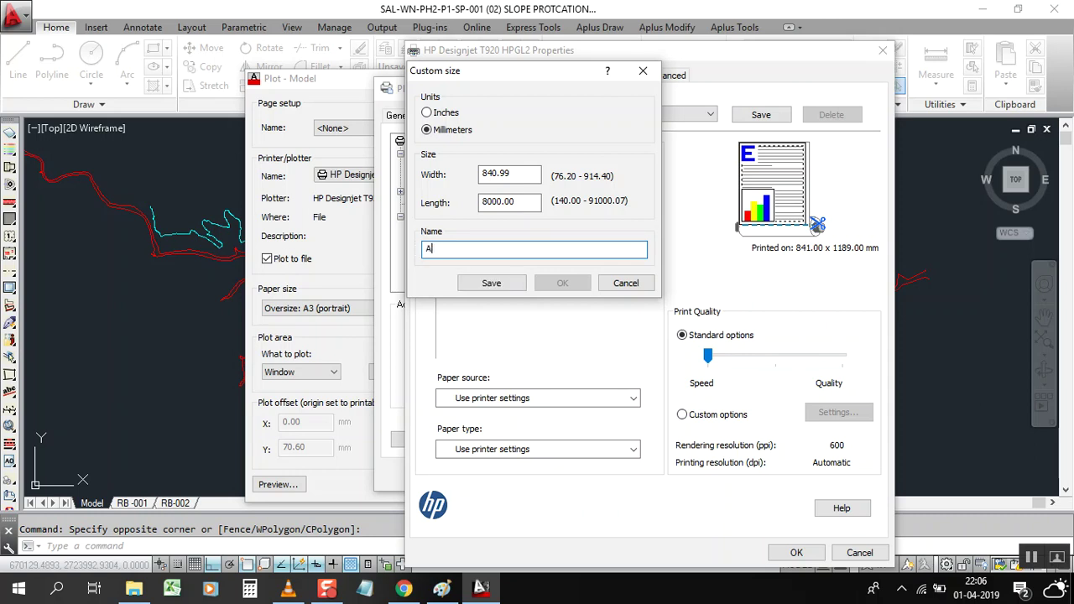
text(0)
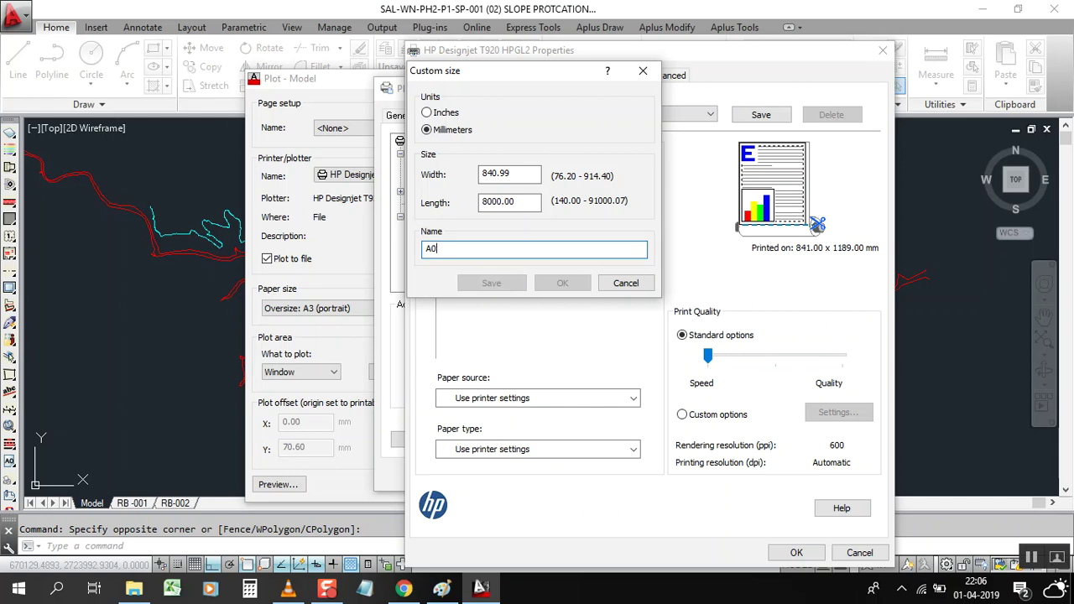
text(-8M)
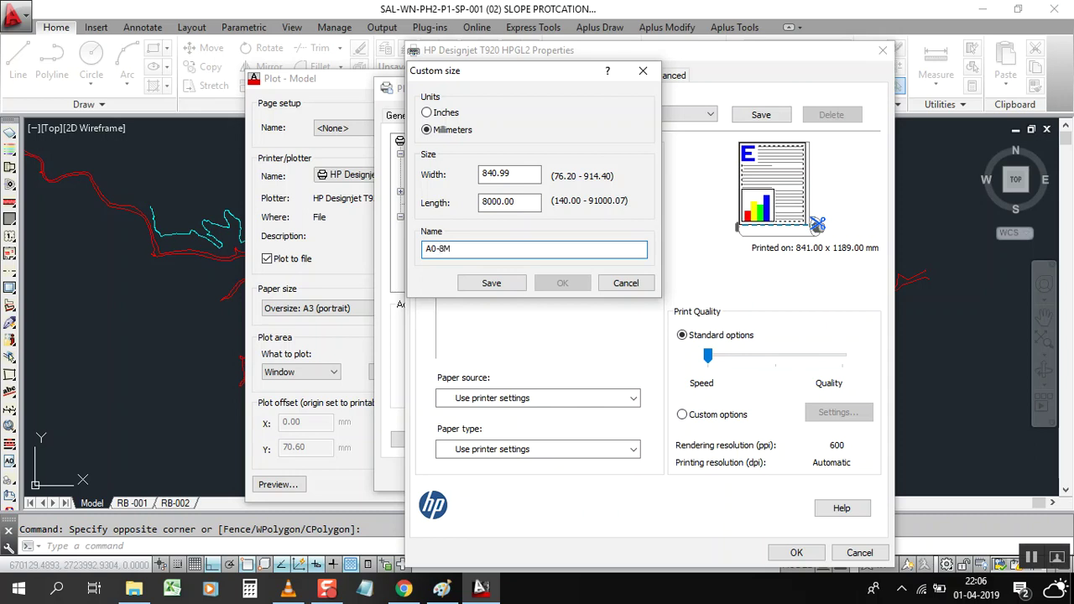
key(BackSpace)
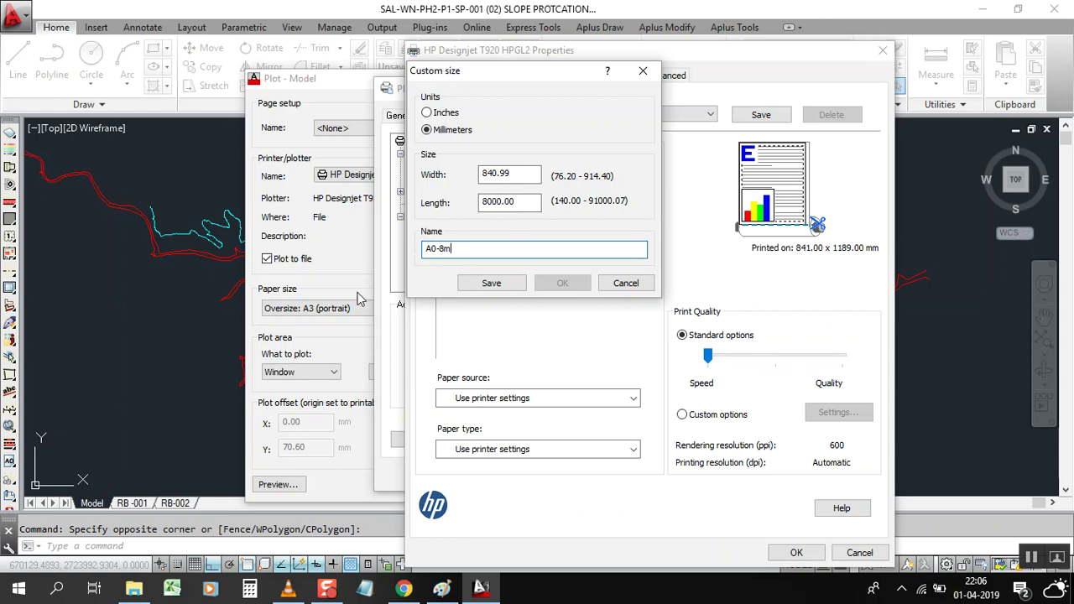
click(471, 285)
Step: Confirm the custom size, then set landscape orientation and fit to A0-8m paper
click(560, 283)
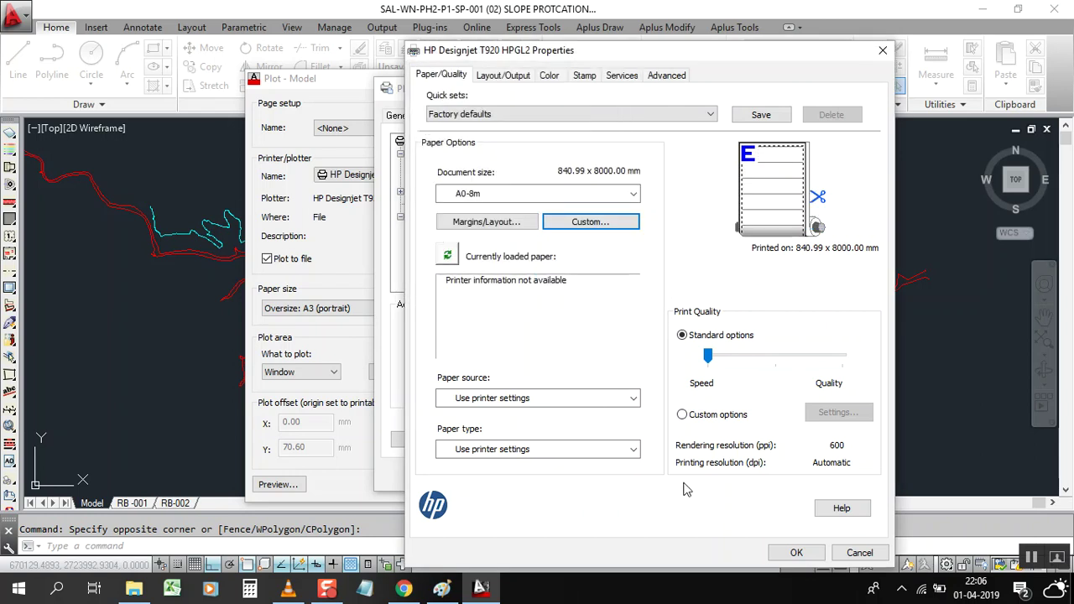
click(501, 75)
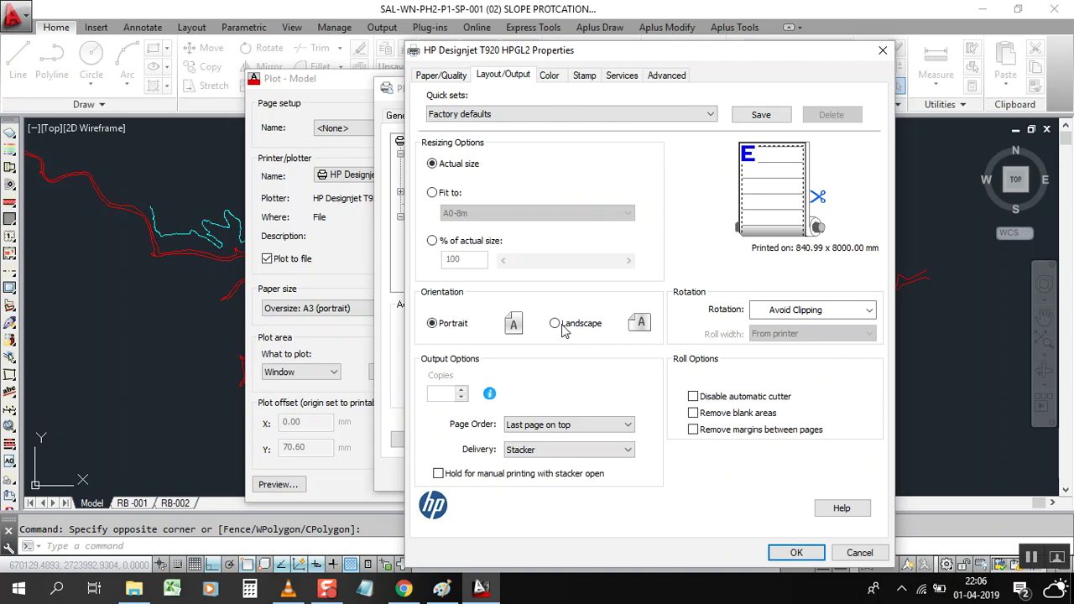
click(564, 328)
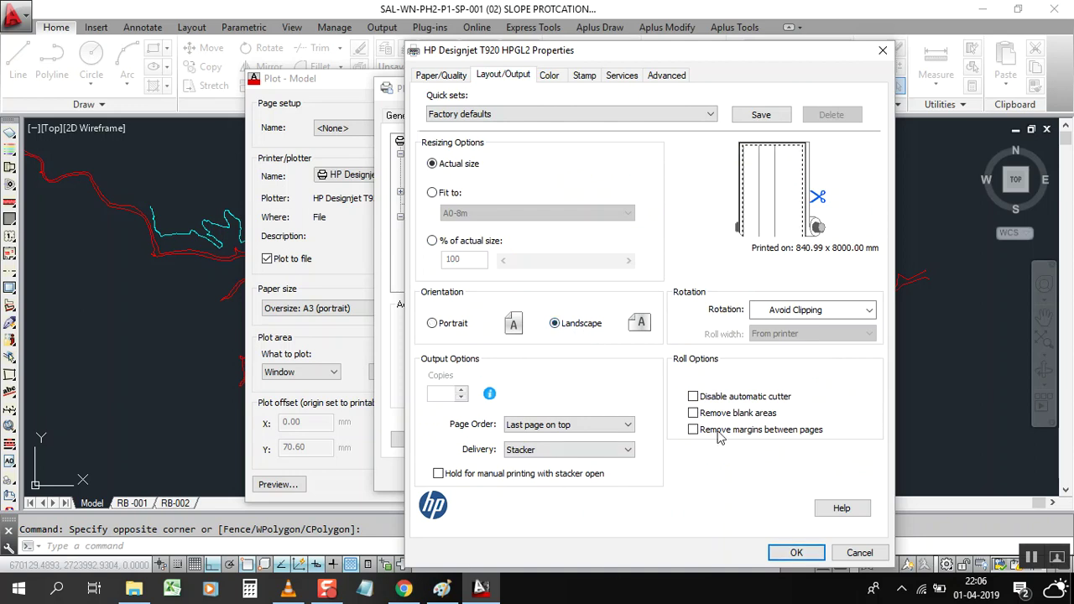
click(432, 193)
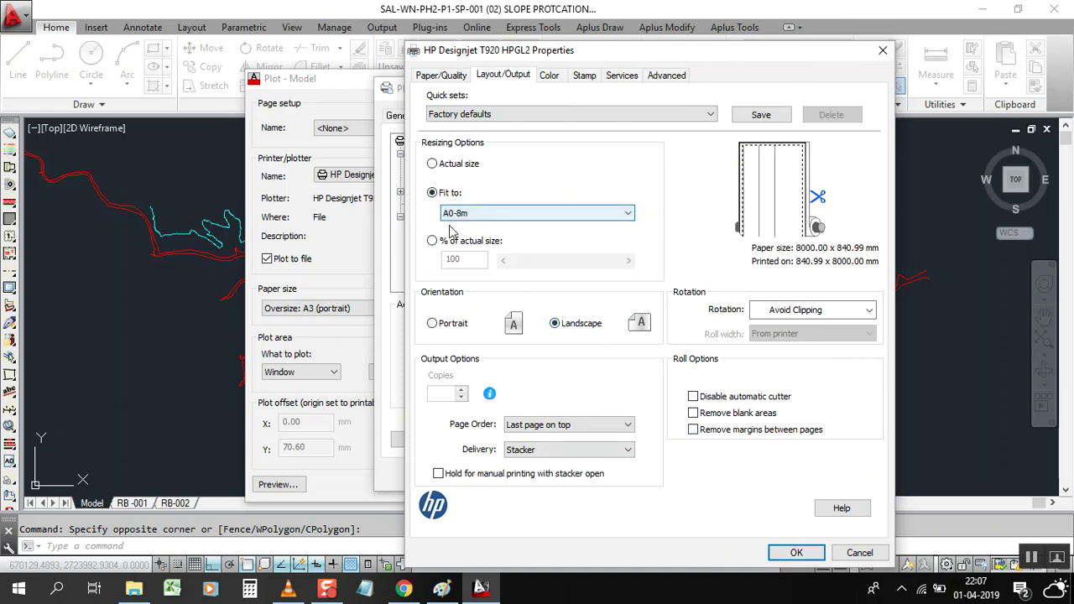
Step: Accept the driver changes and save them to HP Designjet T920 HPGL2.pc3
click(796, 556)
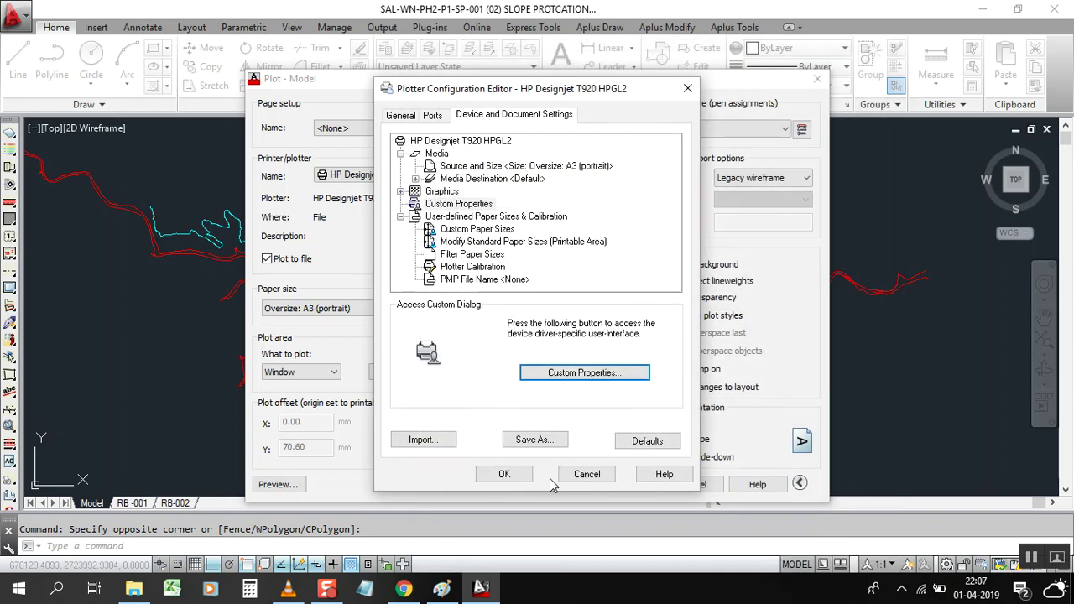
click(529, 482)
click(420, 287)
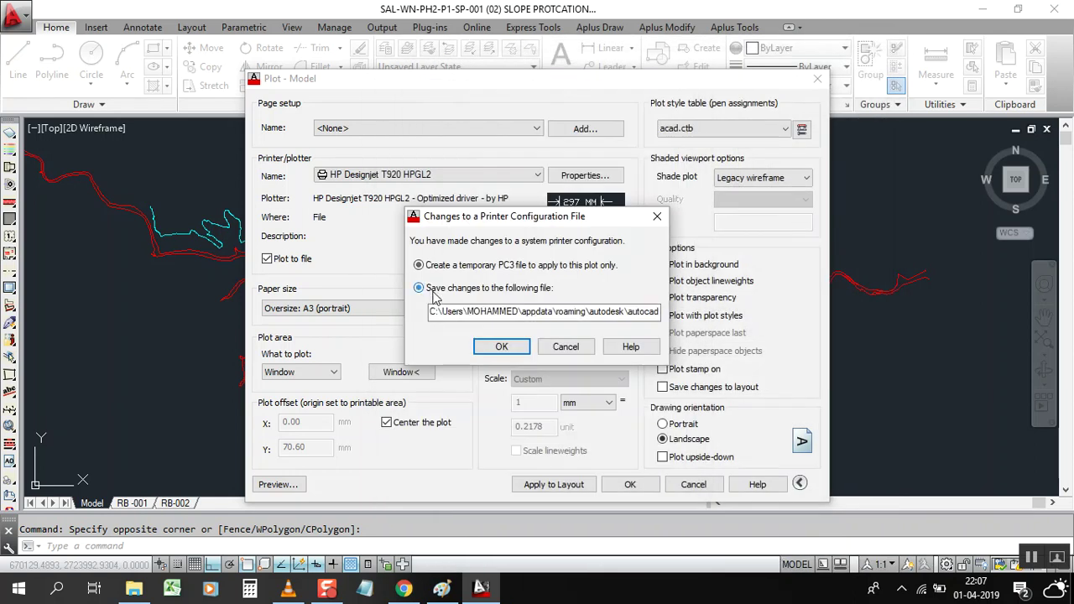
click(502, 346)
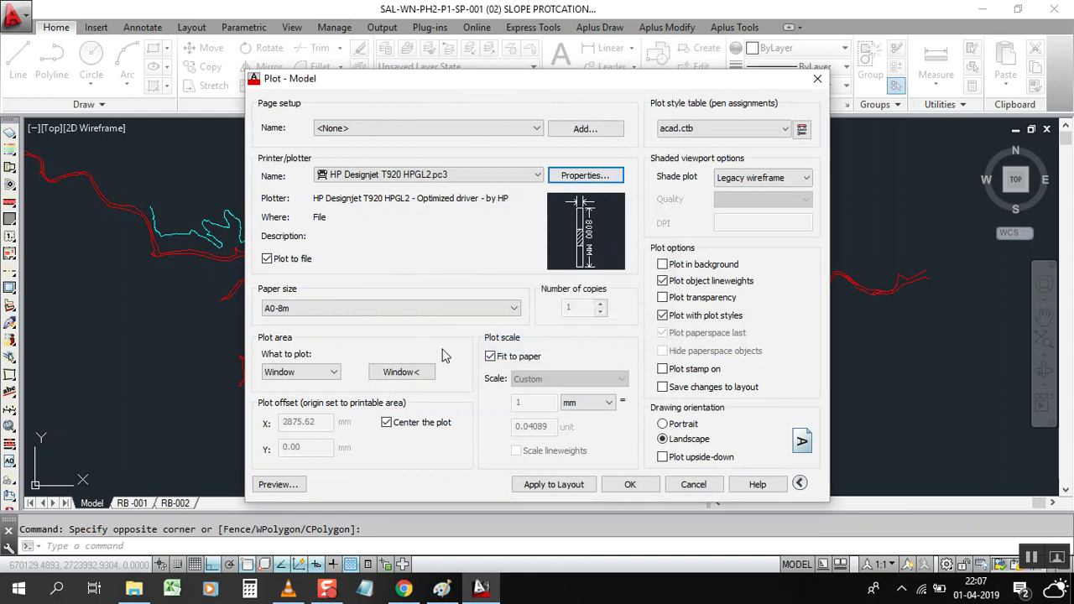
Step: Select A0-8m as the paper size and set the plot style table to None
click(399, 308)
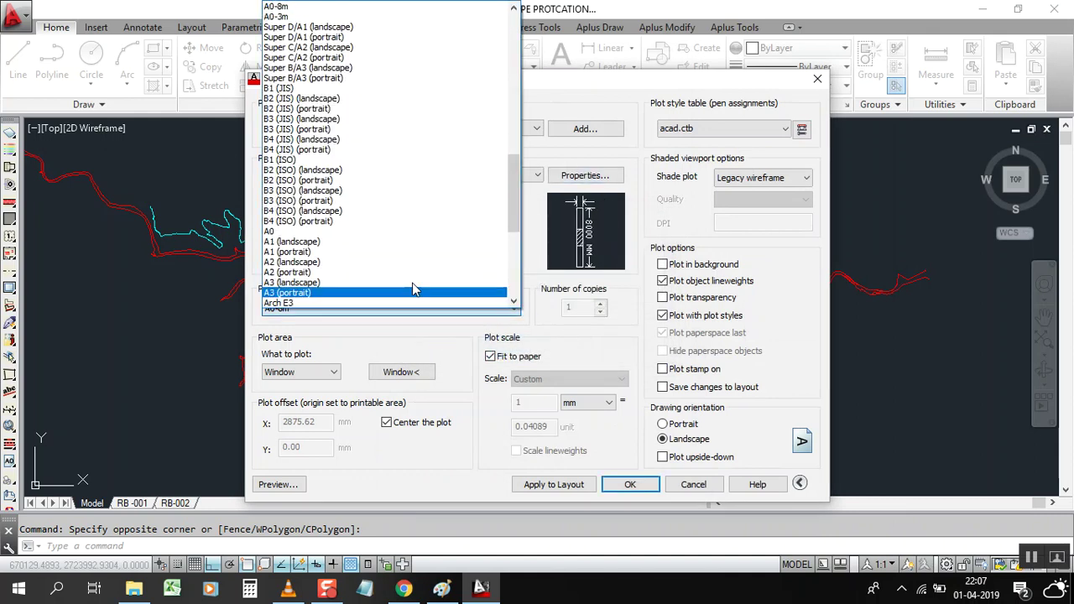
click(277, 7)
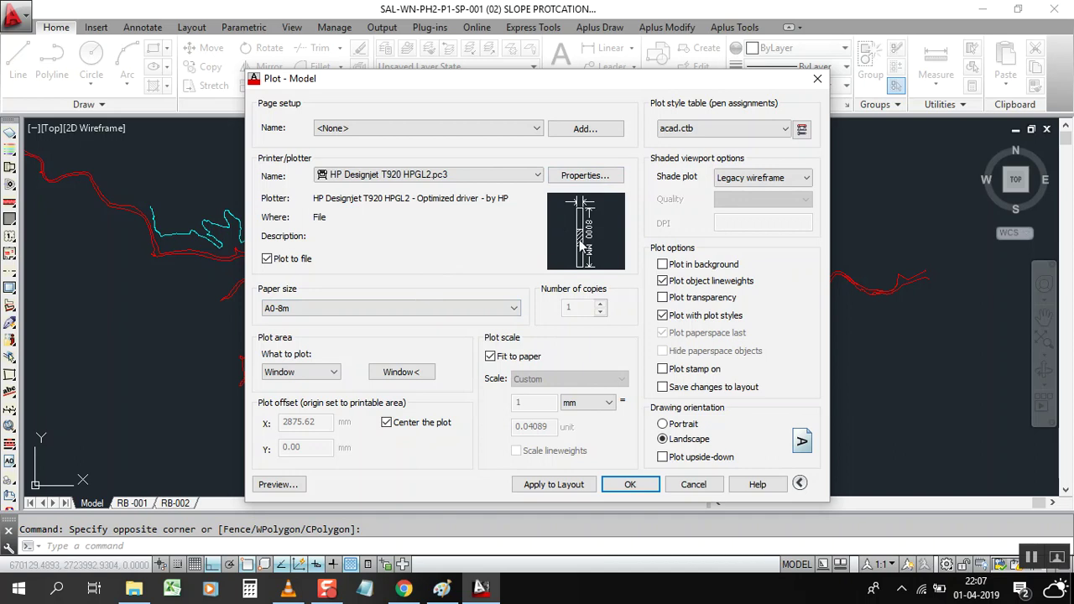
mouse_move(579, 243)
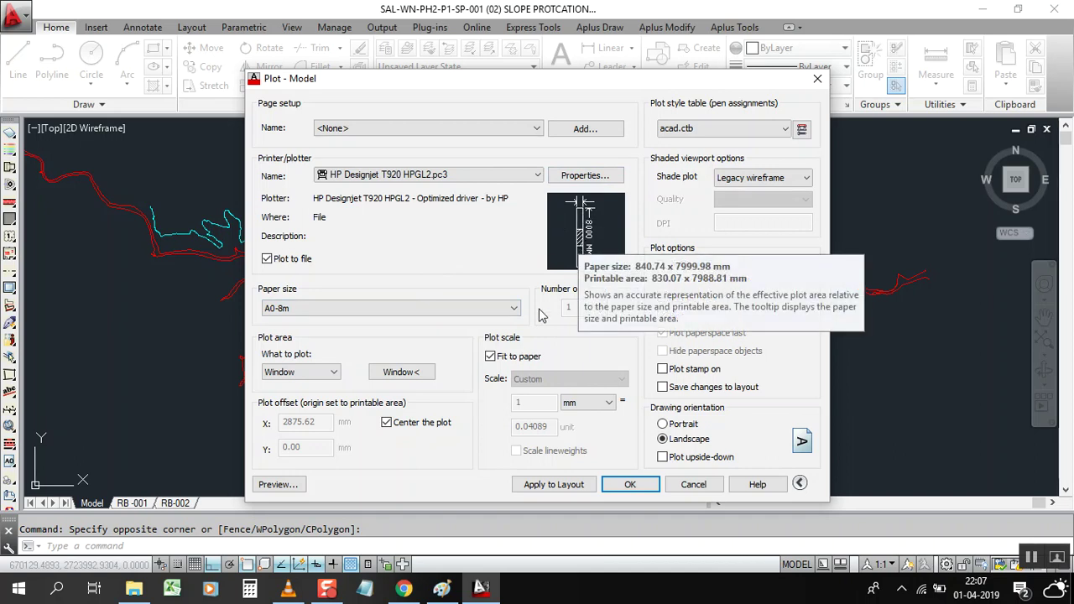
click(741, 134)
scroll(742, 167, up, 1)
click(728, 144)
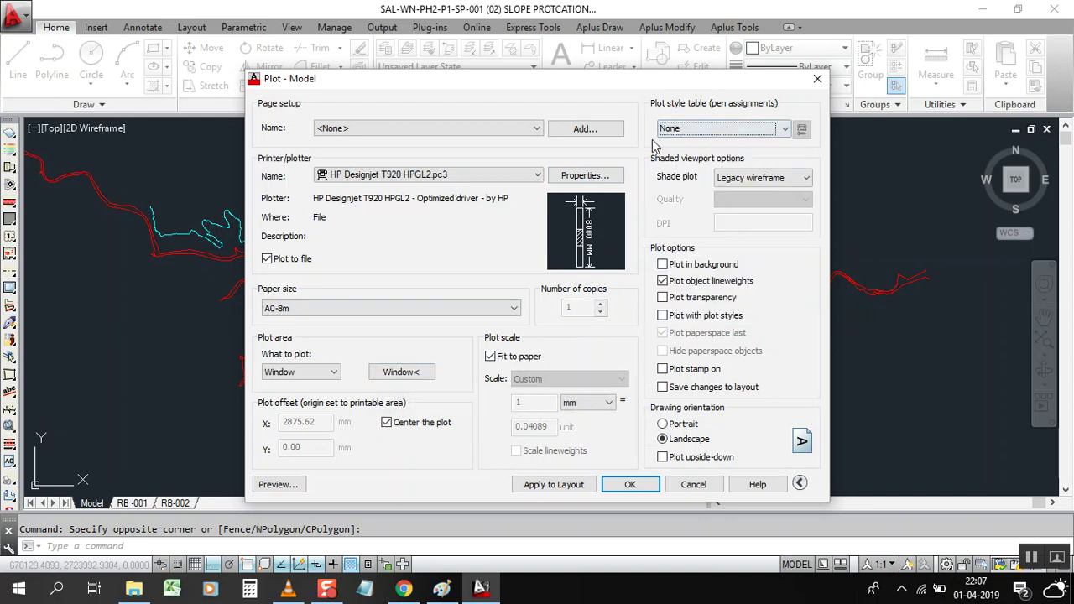
click(400, 372)
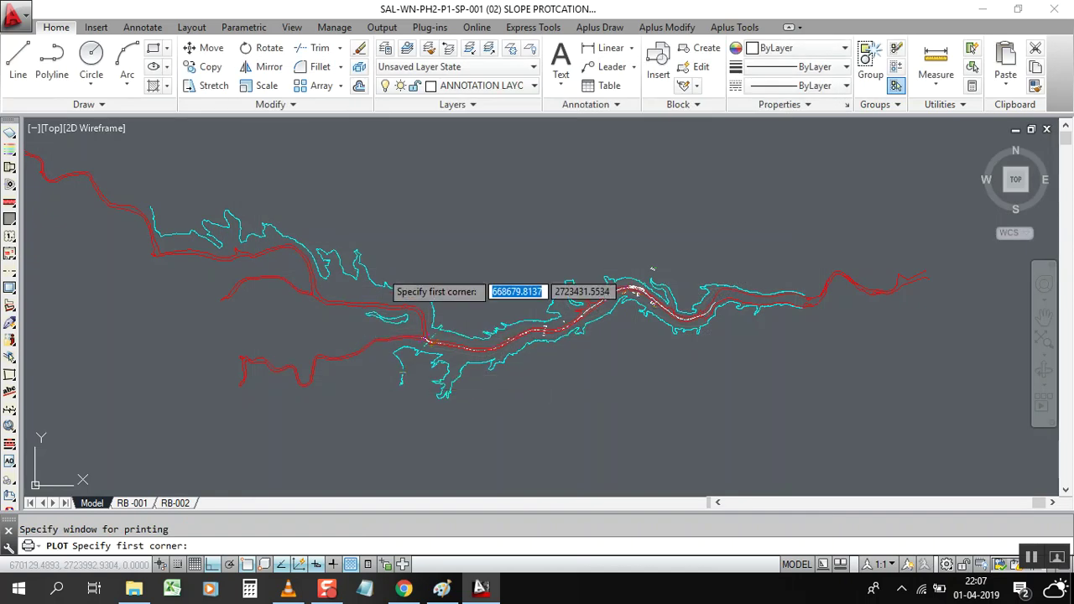
Step: Window the plot area around the central road alignment and preview it
click(381, 270)
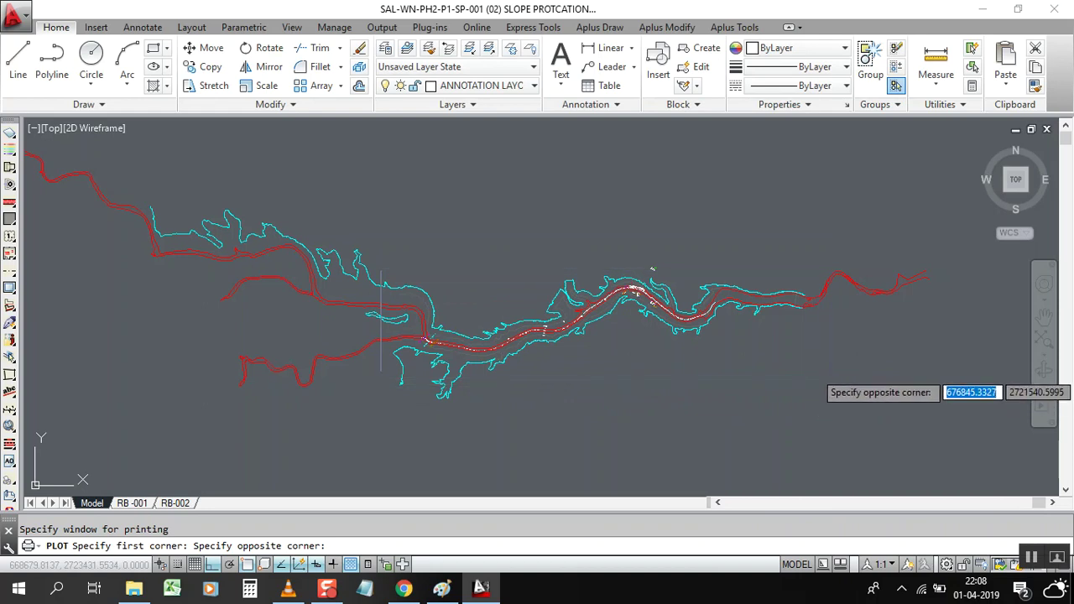
click(813, 370)
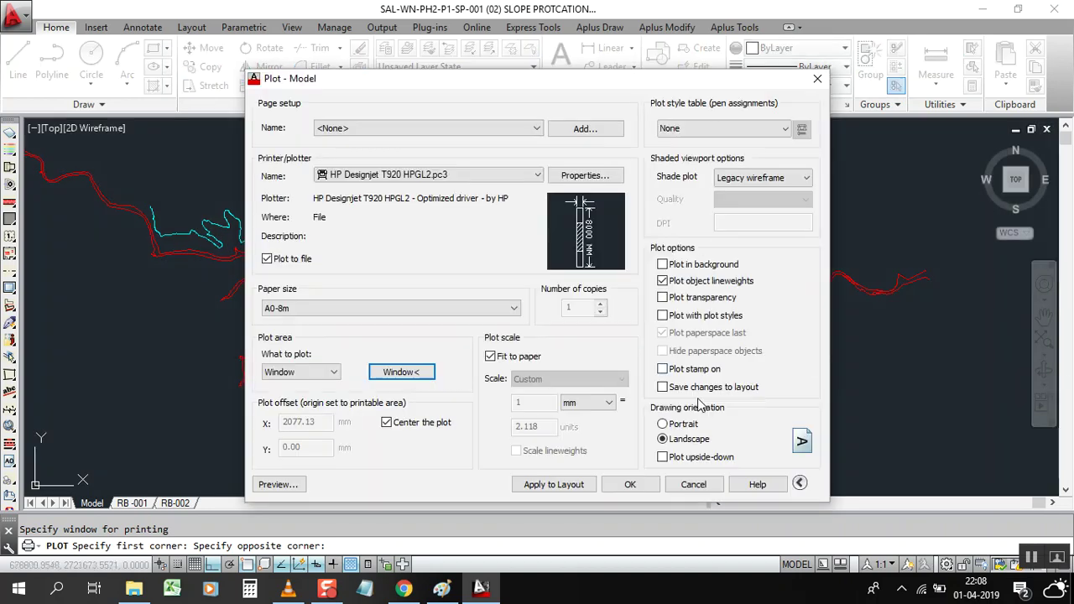
click(278, 484)
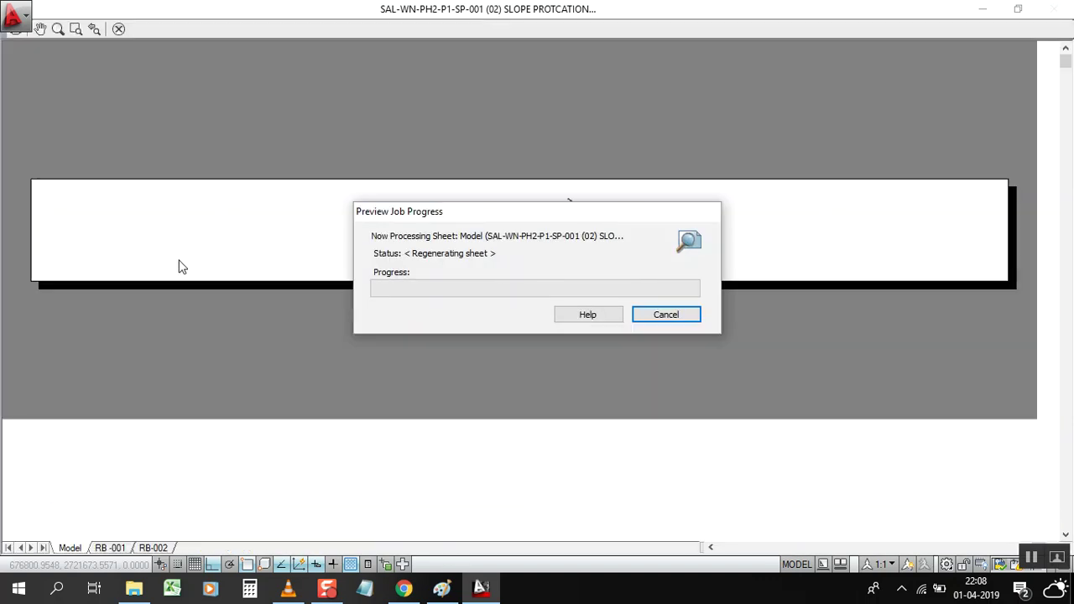
Step: Zoom around the long A0-8m strip preview of the road
scroll(550, 290, up, 2)
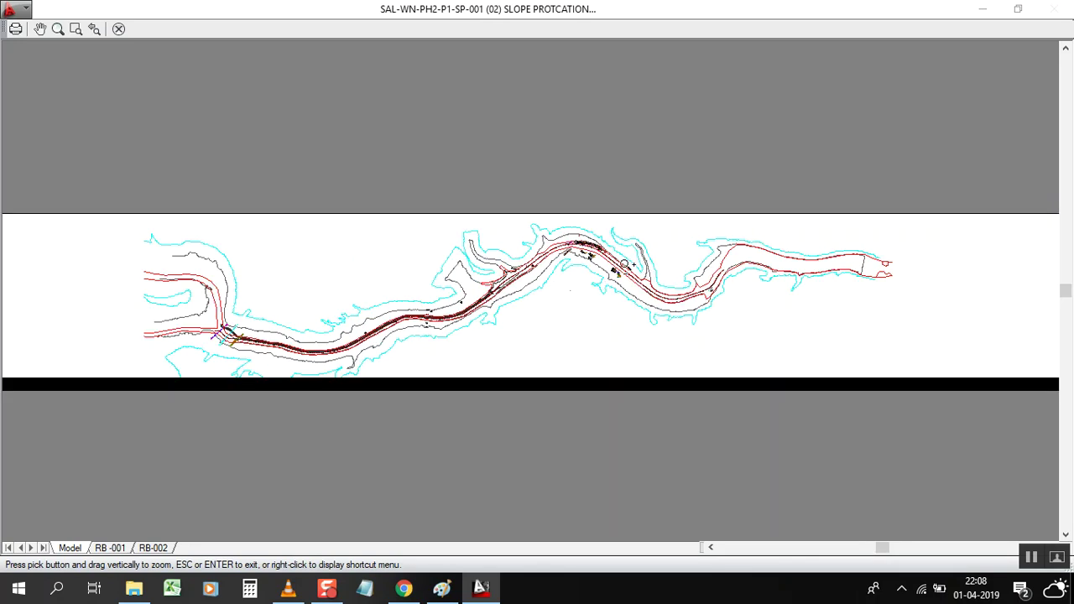
scroll(623, 264, down, 6)
scroll(604, 285, up, 6)
scroll(594, 306, down, 6)
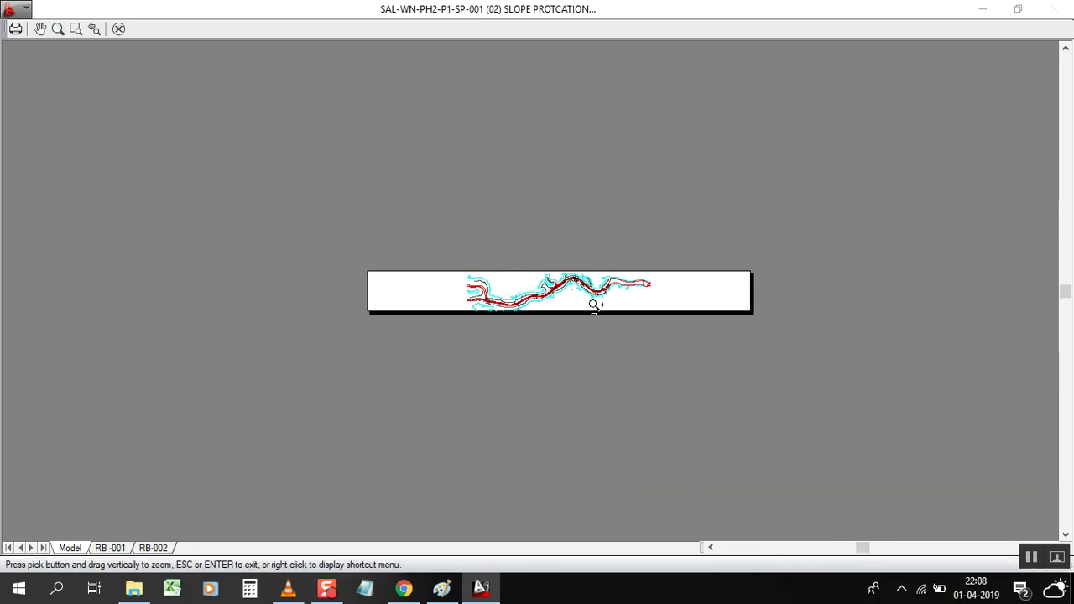
scroll(497, 300, up, 2)
scroll(232, 281, down, 4)
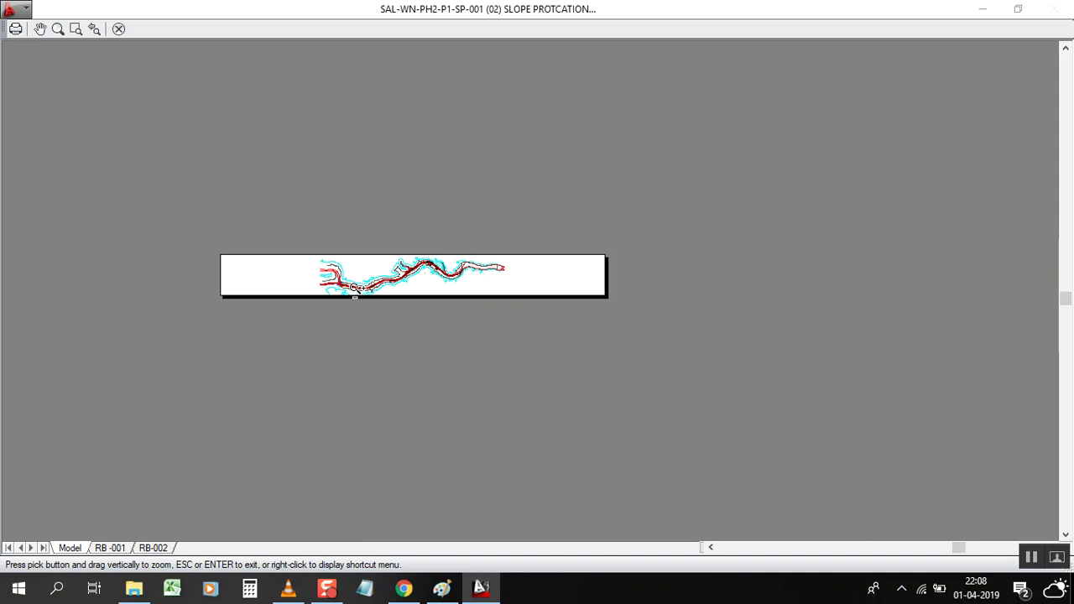
scroll(347, 273, up, 1)
scroll(554, 327, down, 1)
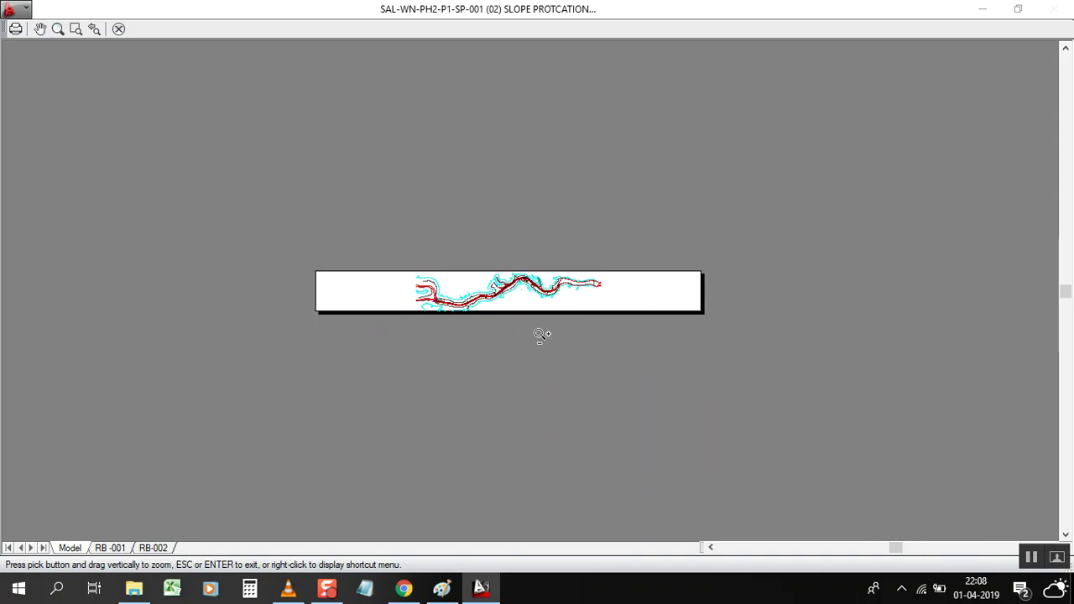
right_click(453, 294)
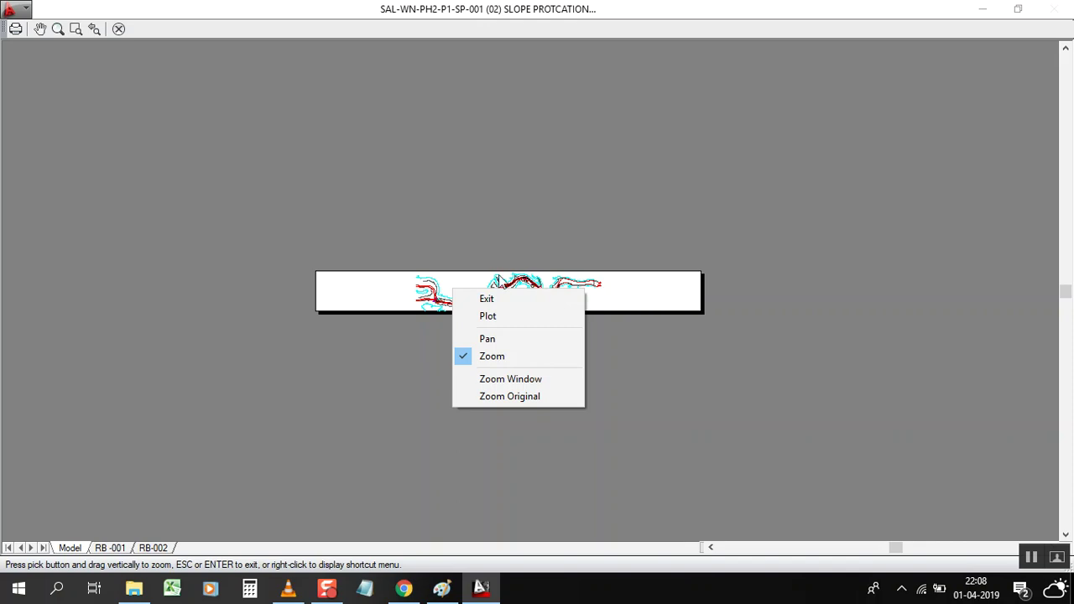
click(427, 350)
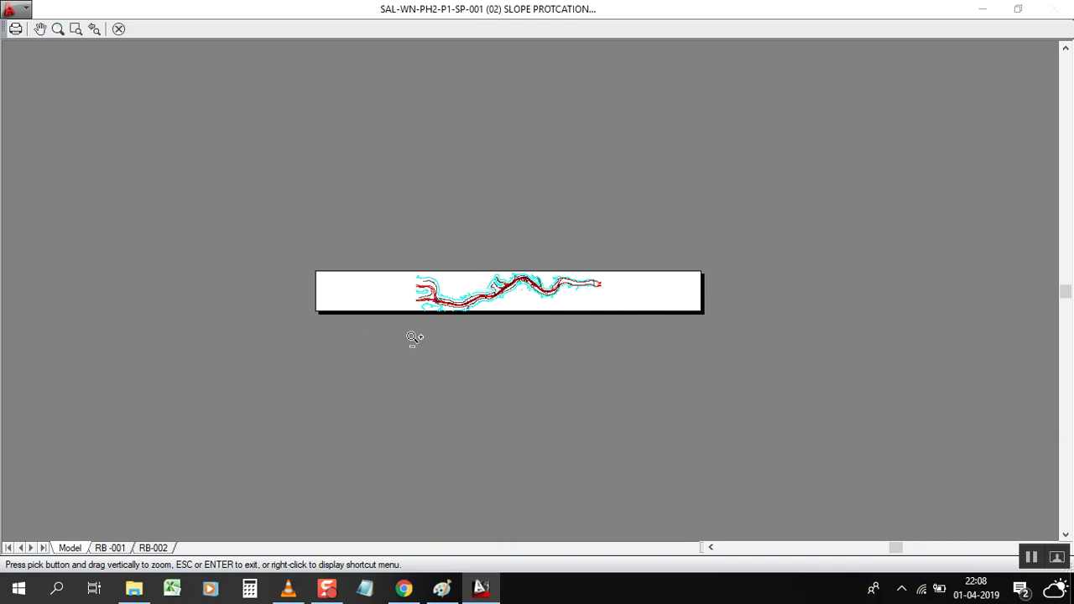
Step: Zoom further into the preview, then exit it back to the drawing
scroll(412, 335, up, 4)
scroll(165, 295, down, 2)
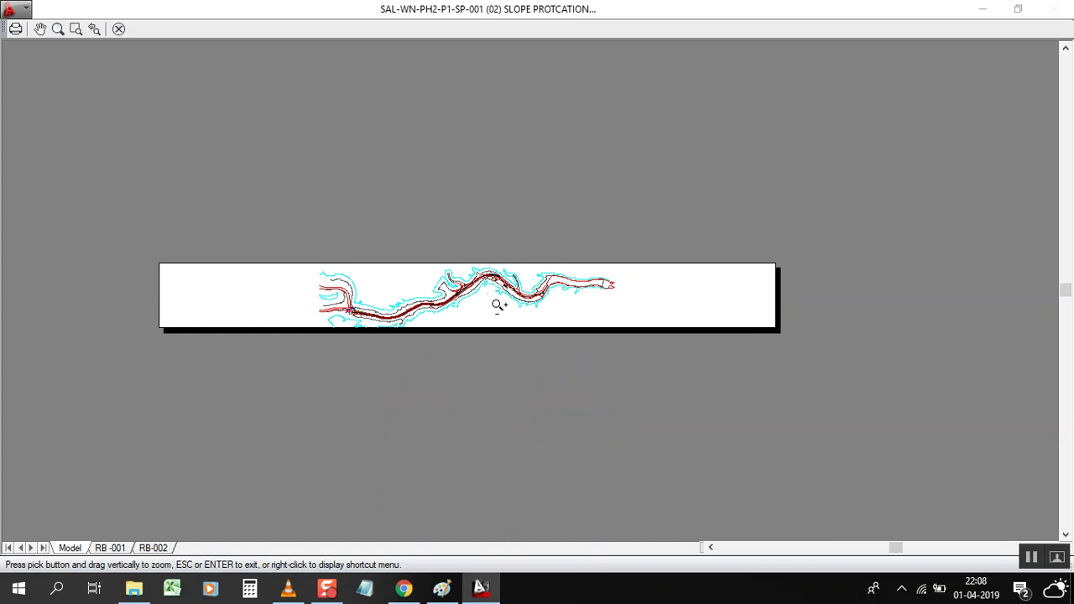
scroll(496, 305, up, 5)
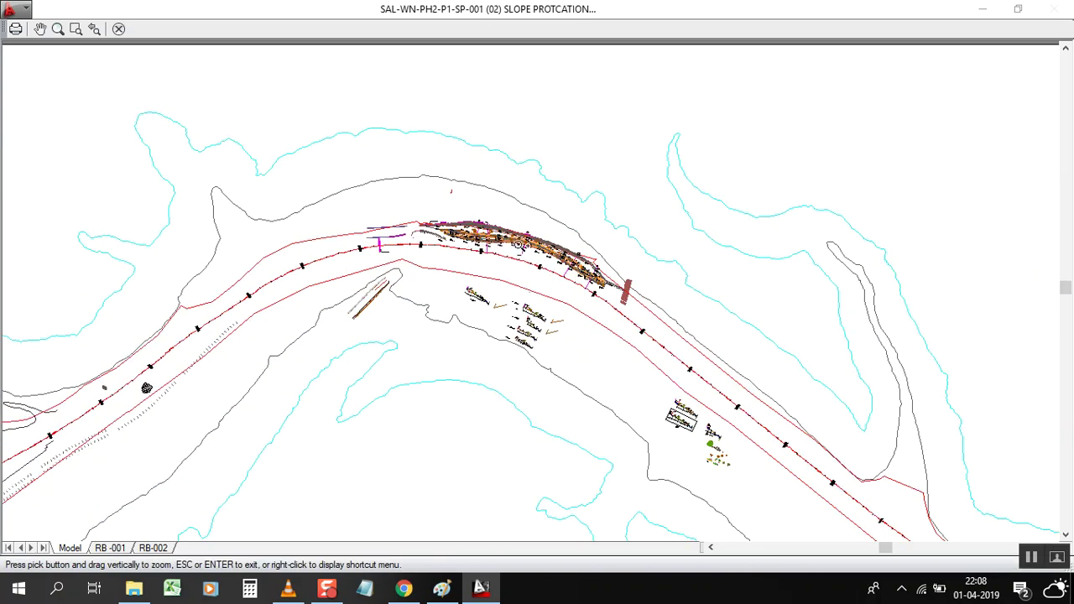
scroll(533, 262, down, 4)
scroll(671, 408, up, 3)
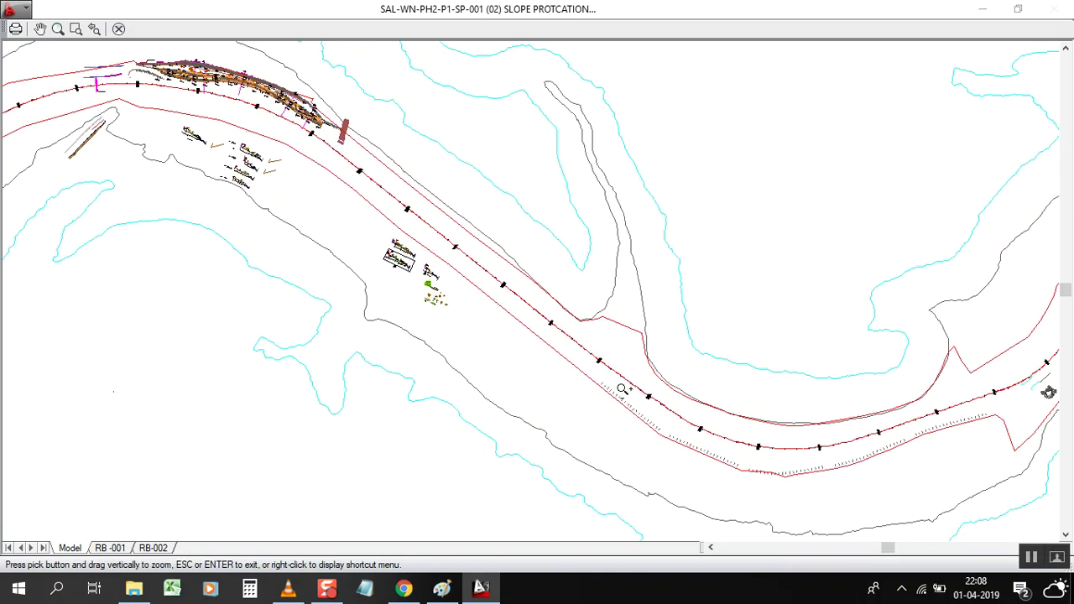
scroll(597, 349, down, 4)
scroll(549, 331, up, 4)
scroll(683, 369, down, 4)
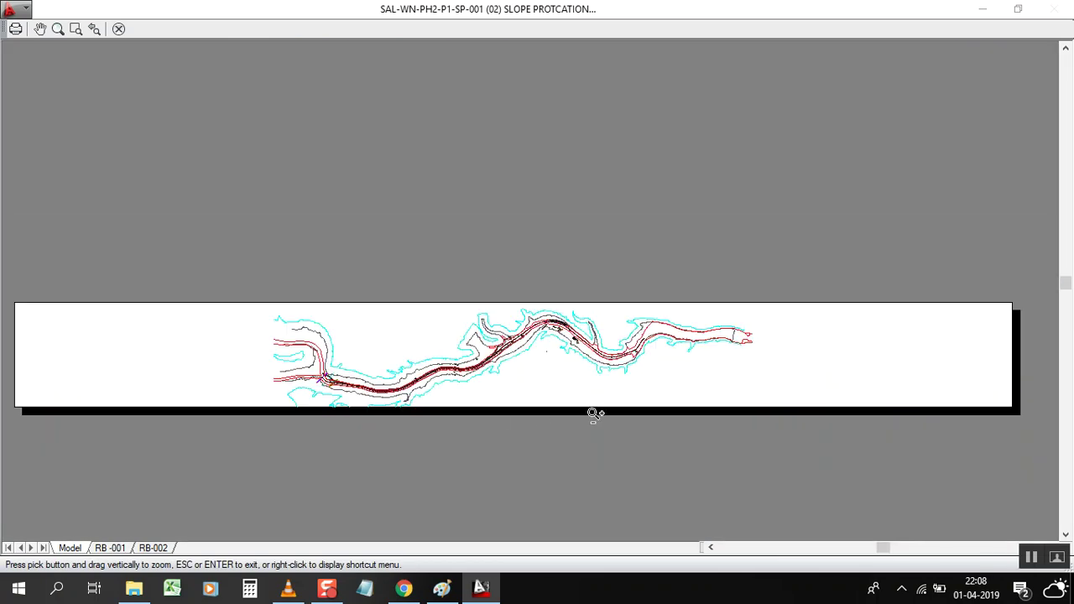
scroll(500, 356, down, 2)
scroll(466, 382, up, 2)
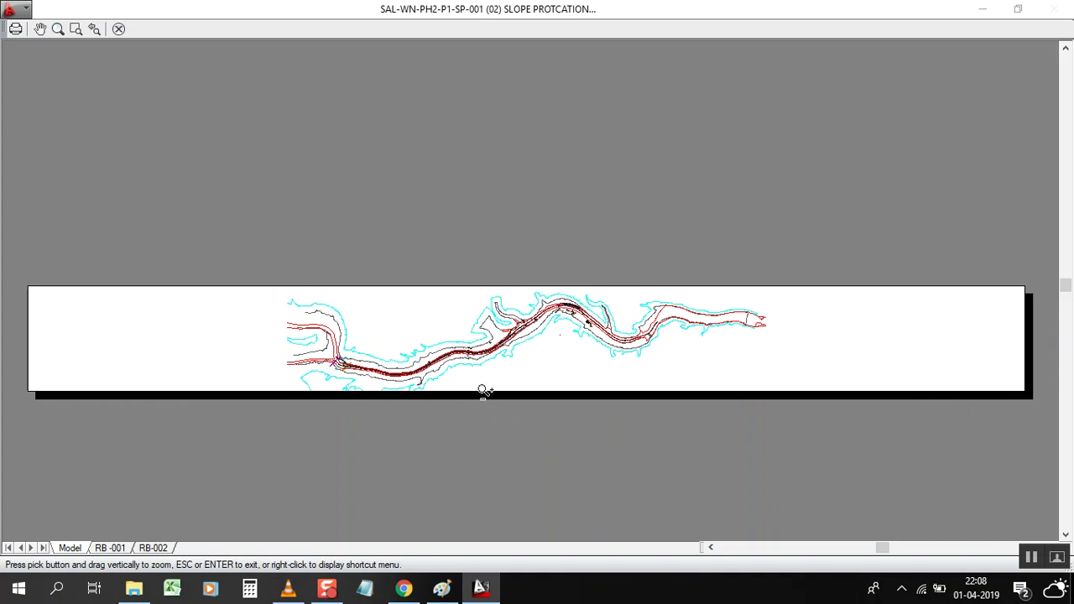
right_click(555, 333)
click(635, 345)
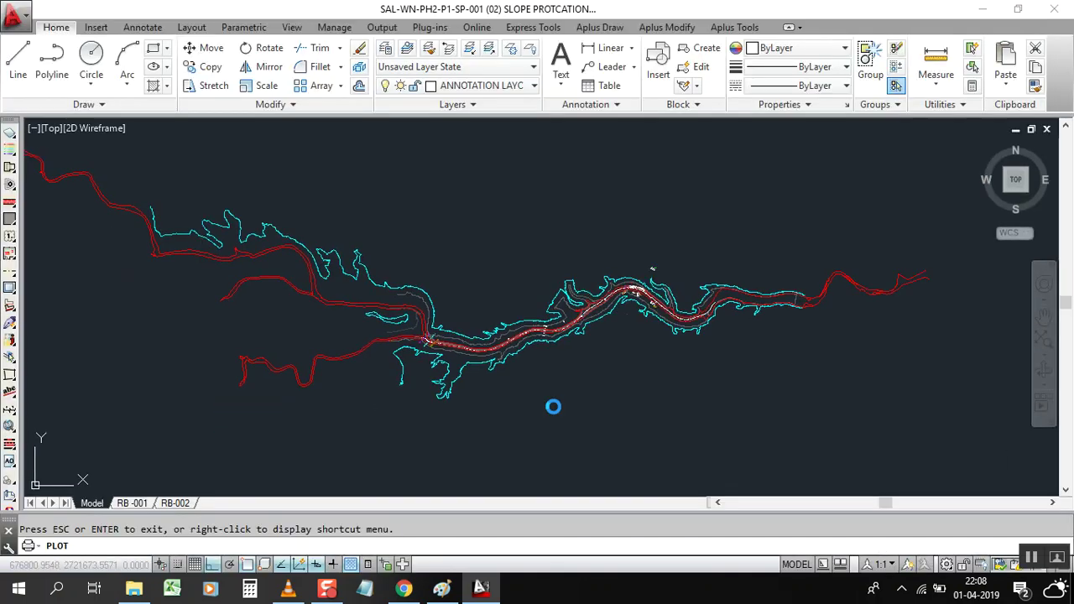